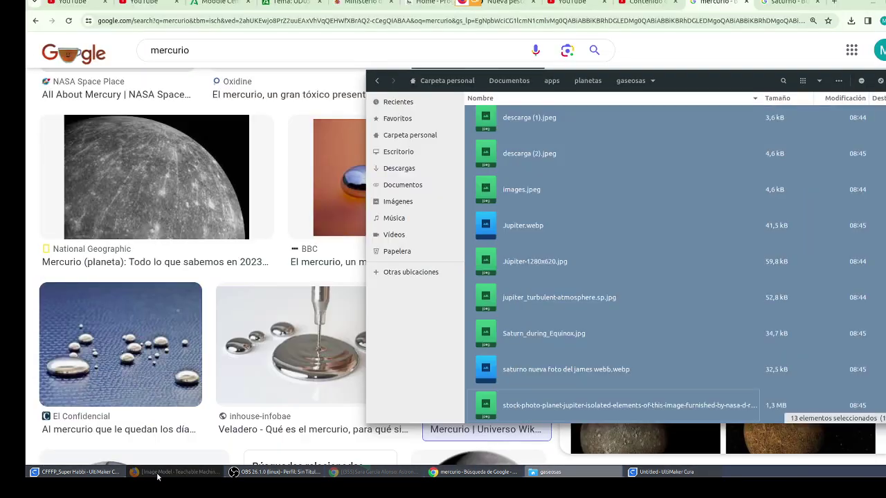
- Switch to the Google Images results for mercurio and replace the query with a search for "marte"
click(157, 472)
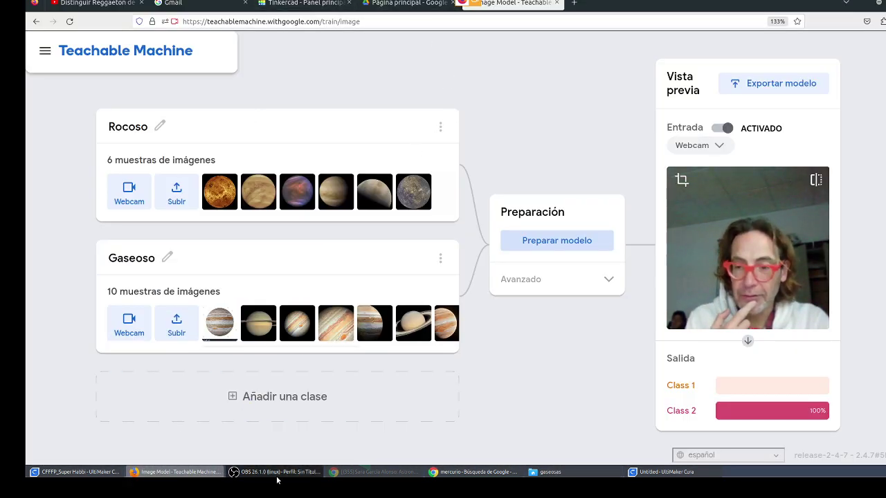
click(446, 473)
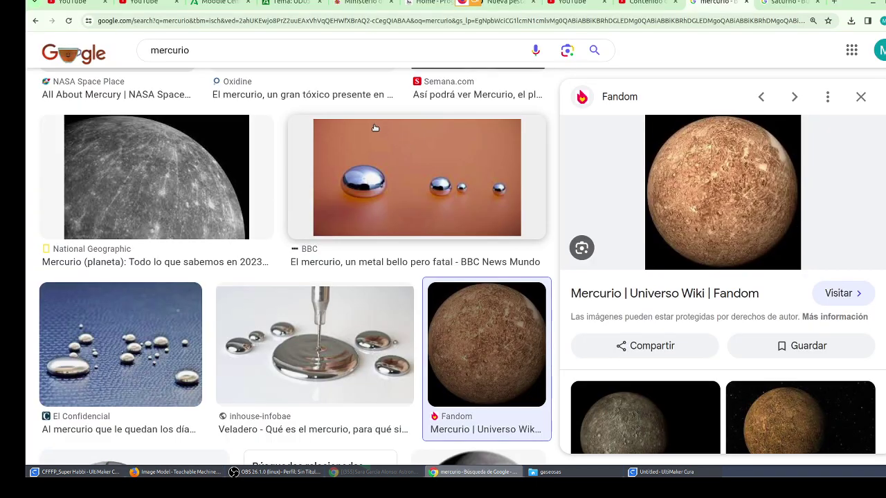
scroll(415, 208, up, 3)
click(303, 56)
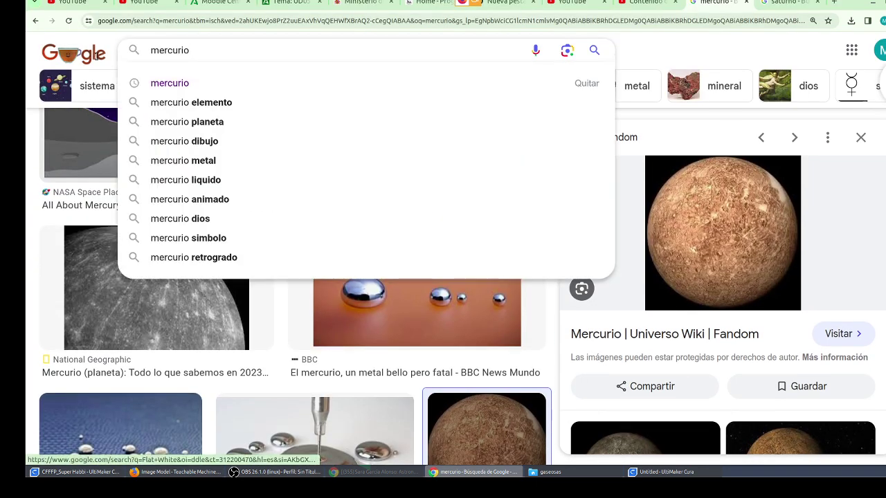
key(BackSpace)
key(BackSpace)
key(BackSpace)
key(BackSpace)
key(BackSpace)
key(BackSpace)
key(BackSpace)
key(BackSpace)
text(ma)
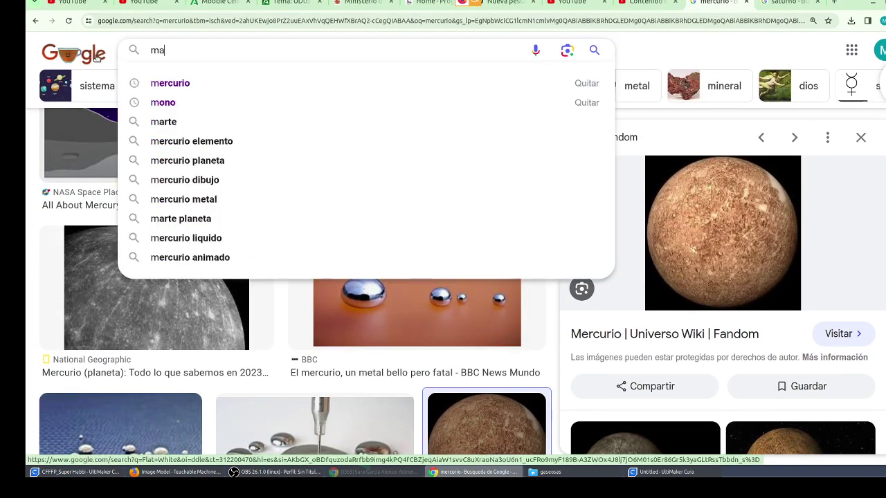
text(rteç)
key(BackSpace)
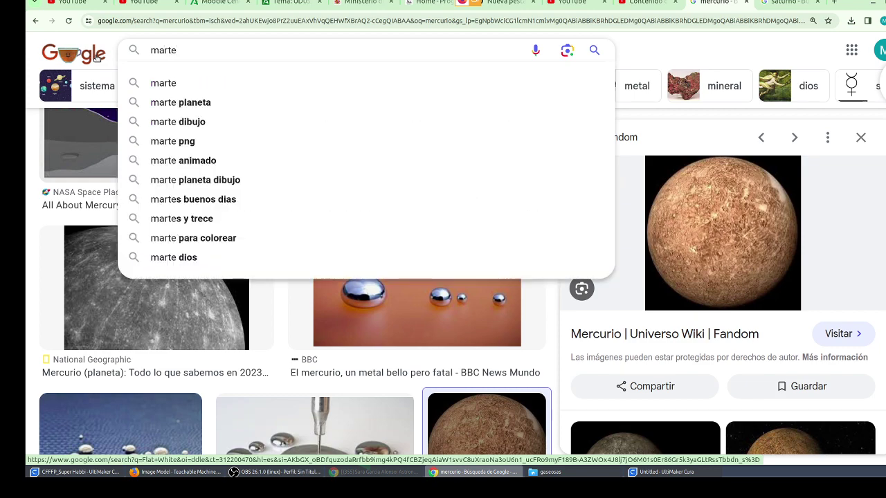
key(Return)
- Open the La Razón image of Mars from the results and start saving the image to disk
scroll(287, 228, down, 5)
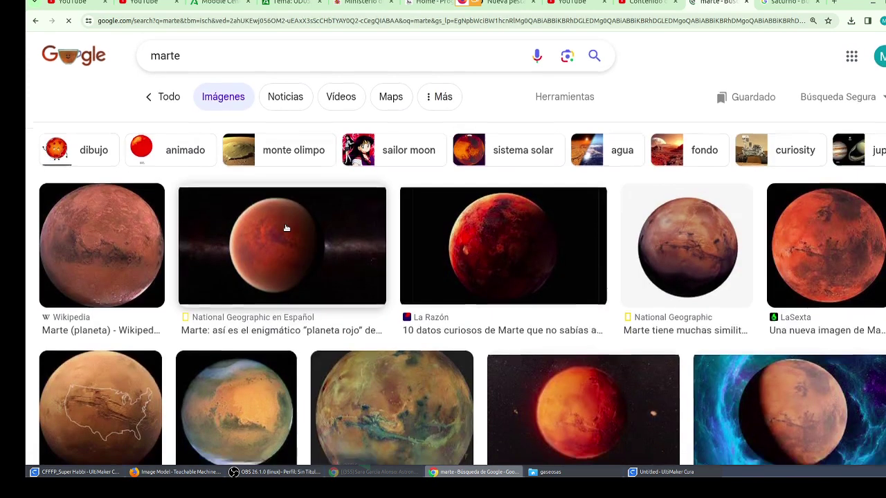
scroll(287, 223, down, 5)
scroll(286, 224, down, 5)
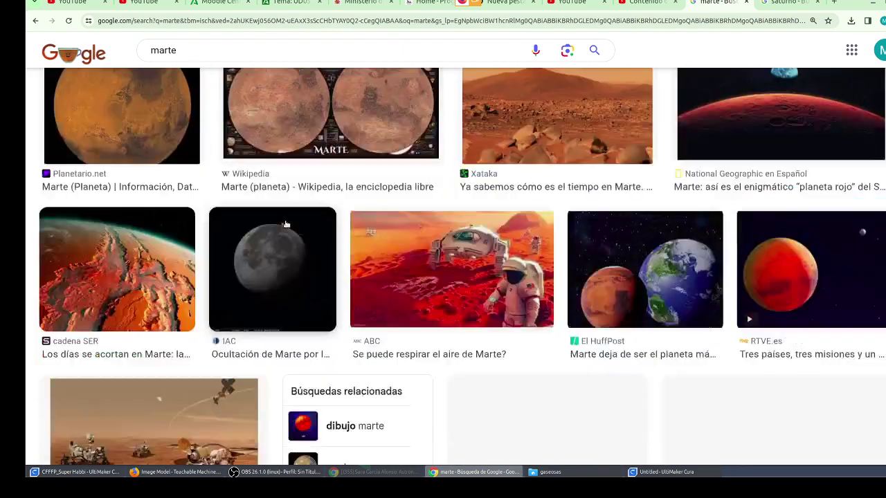
scroll(286, 223, down, 7)
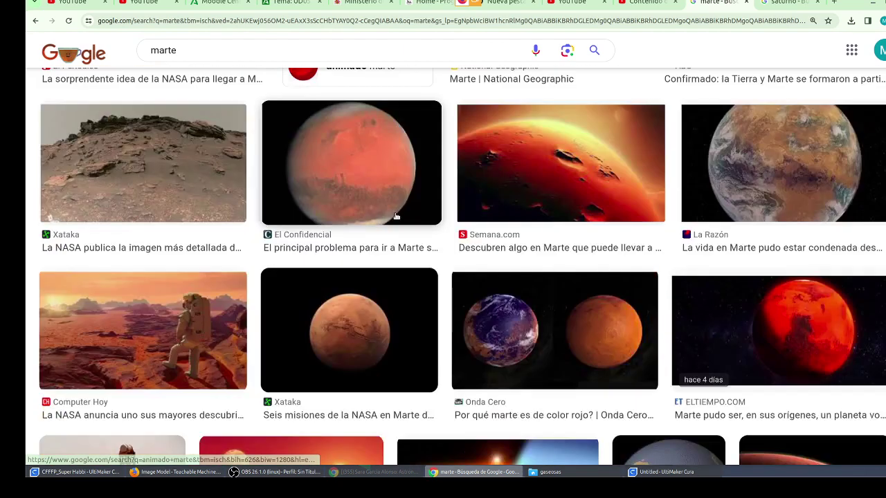
click(737, 174)
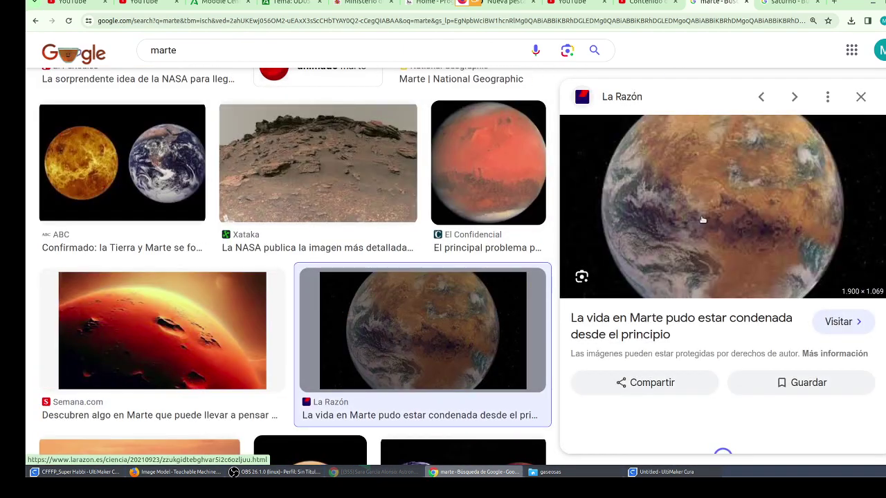
right_click(746, 211)
click(624, 356)
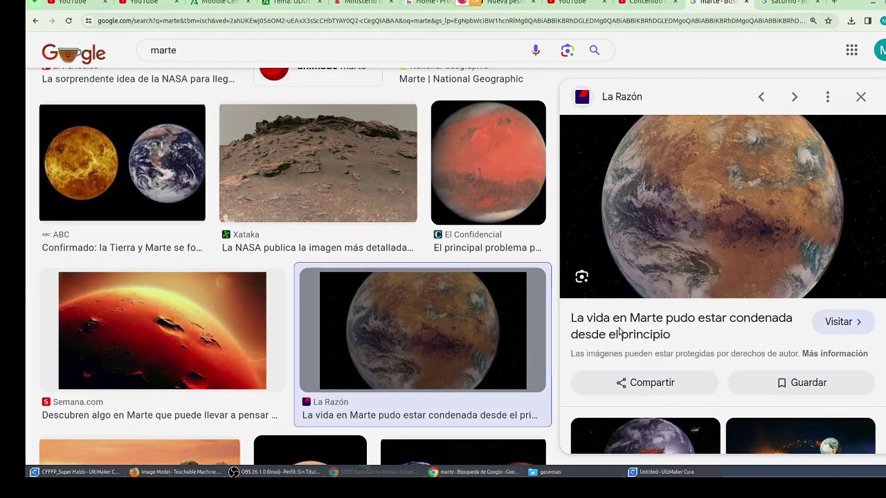
- Save the Mars image as images (1).jpeg in the planetas folder, outside the gaseosas and rocosos subfolders
click(399, 45)
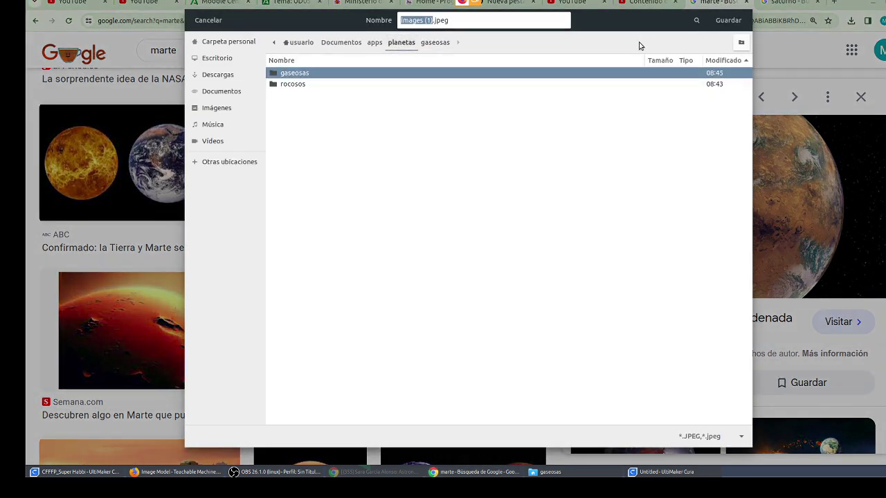
click(725, 26)
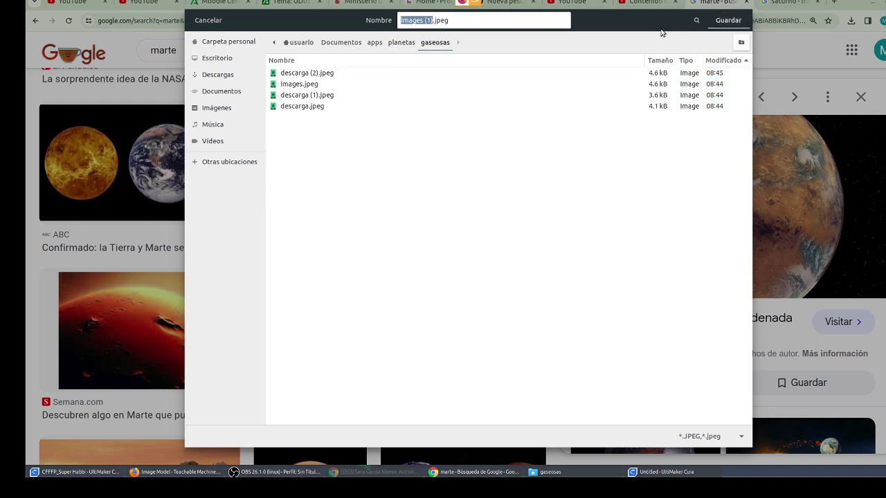
click(404, 43)
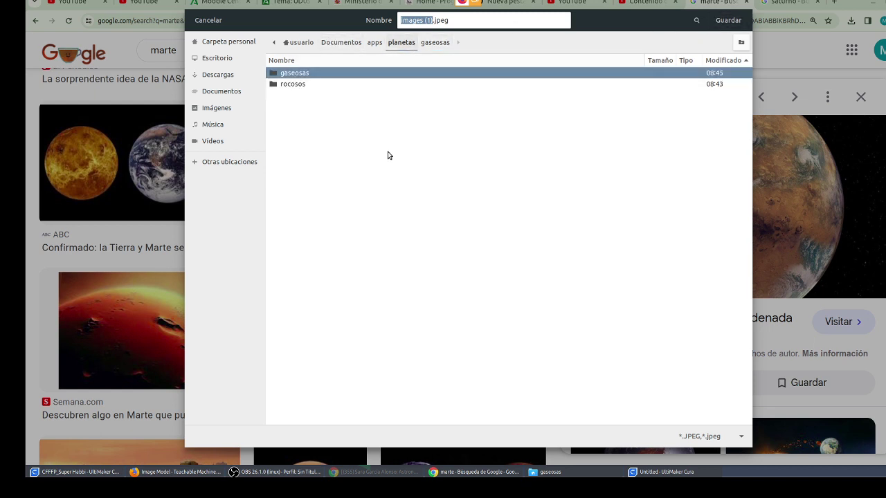
click(373, 44)
double_click(315, 74)
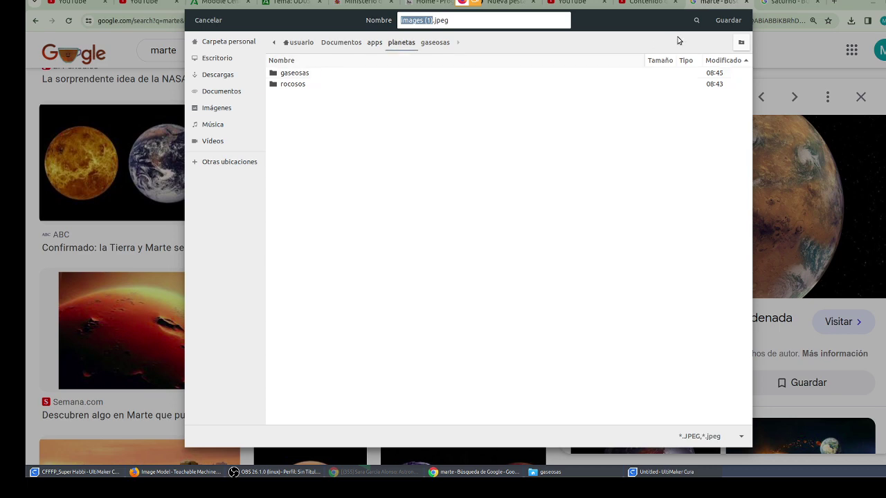
click(727, 21)
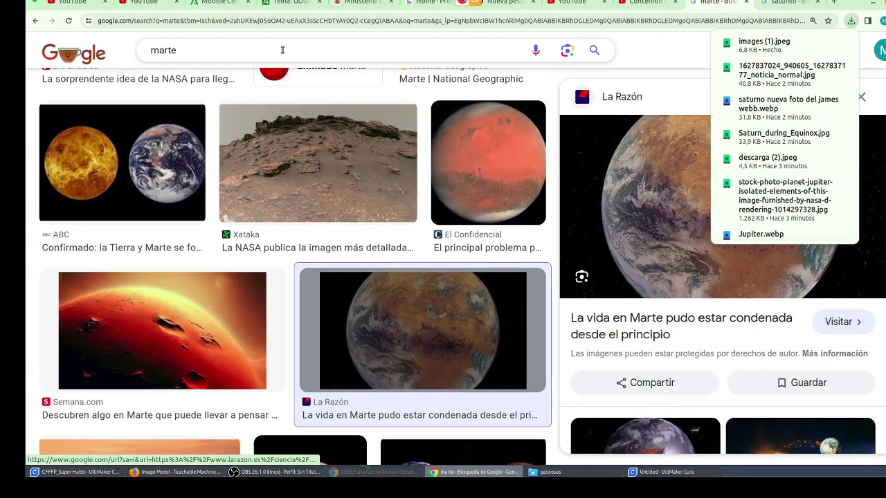
- Replace the image search query with "jupiter" and run the search
drag(609, 51, 26, 53)
text(ju)
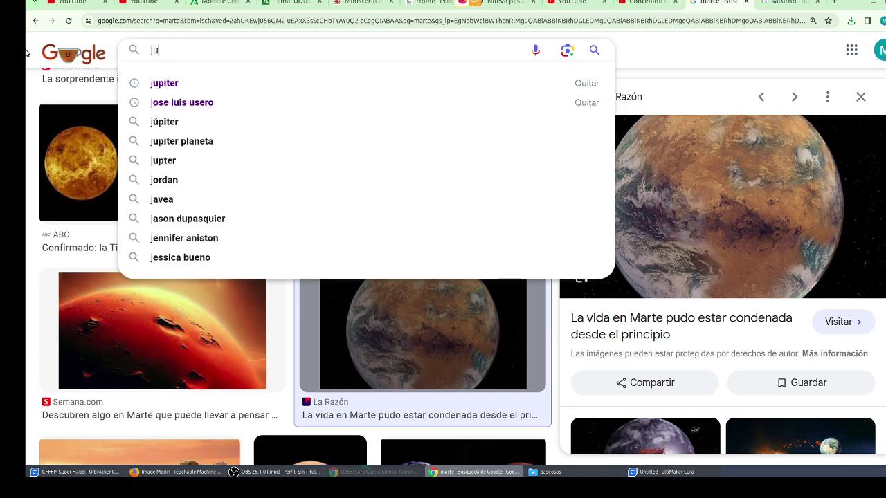
text(piter)
key(Return)
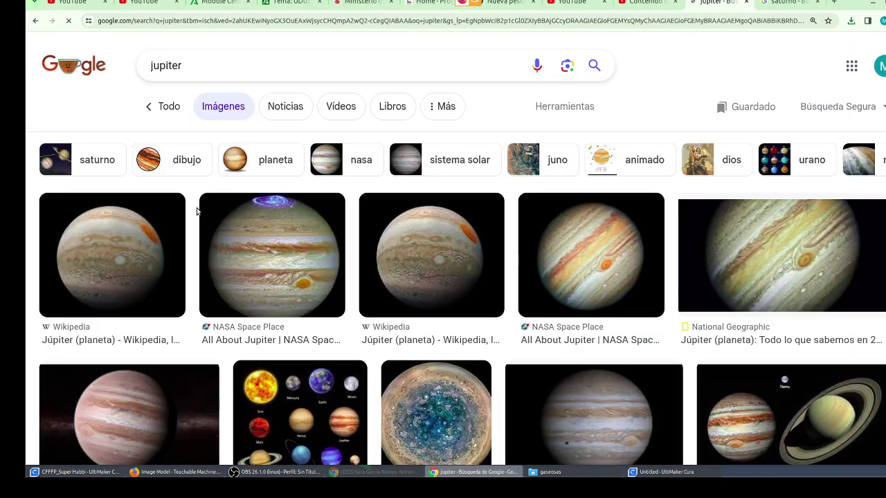
- Open the El Confidencial image of Jupiter and save it in the planetas folder as jupiter.jpeg
scroll(196, 211, down, 10)
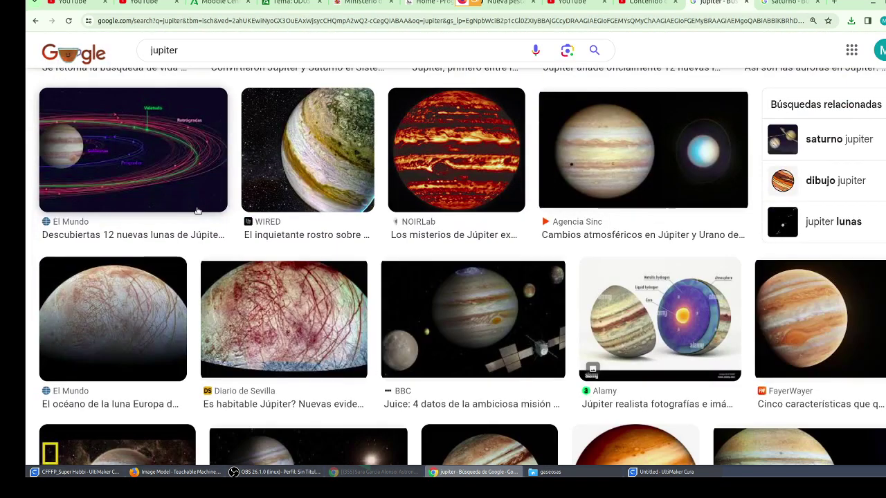
scroll(197, 211, down, 4)
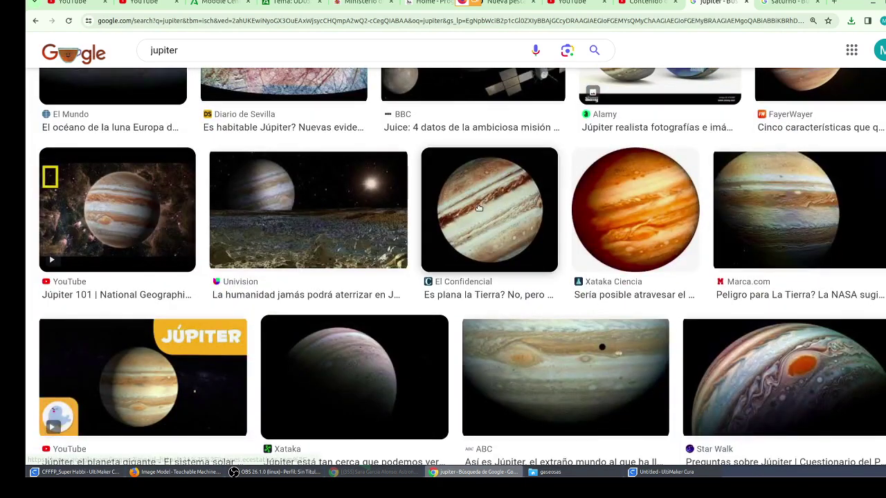
click(477, 208)
right_click(752, 198)
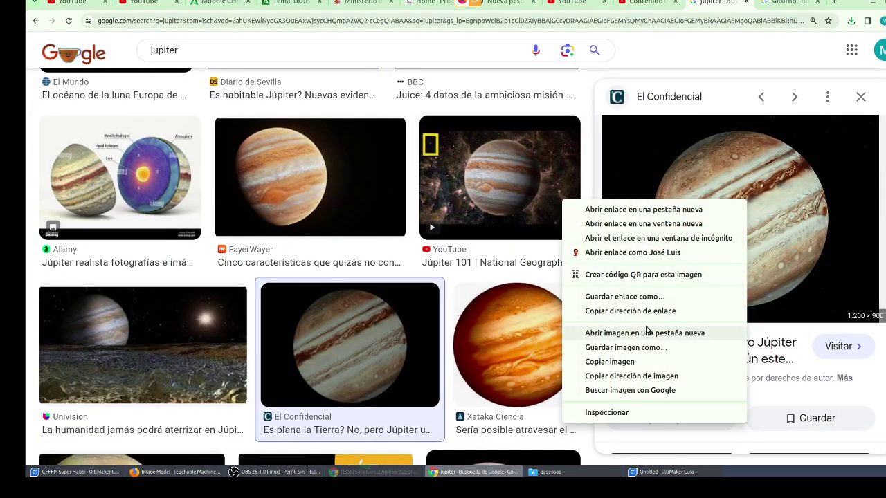
click(642, 347)
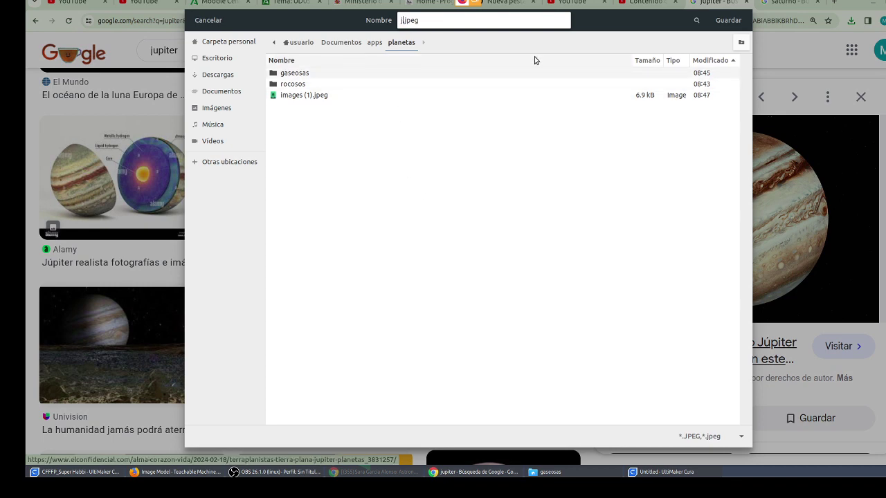
text(jupiter)
key(Return)
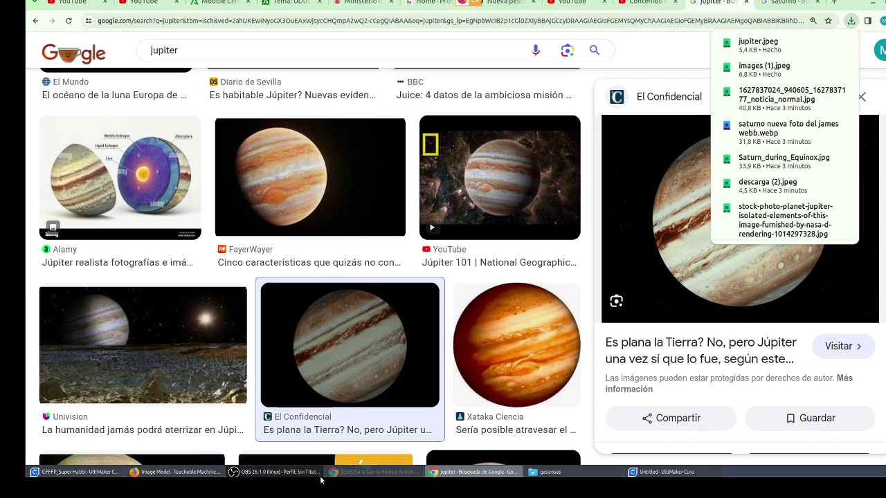
- Switch to Teachable Machine and set the model preview's input source to Archivo
click(450, 476)
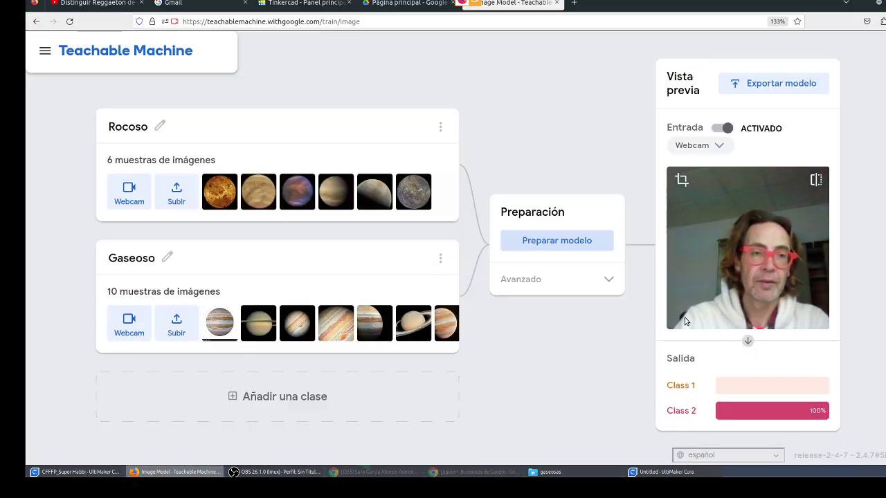
click(716, 143)
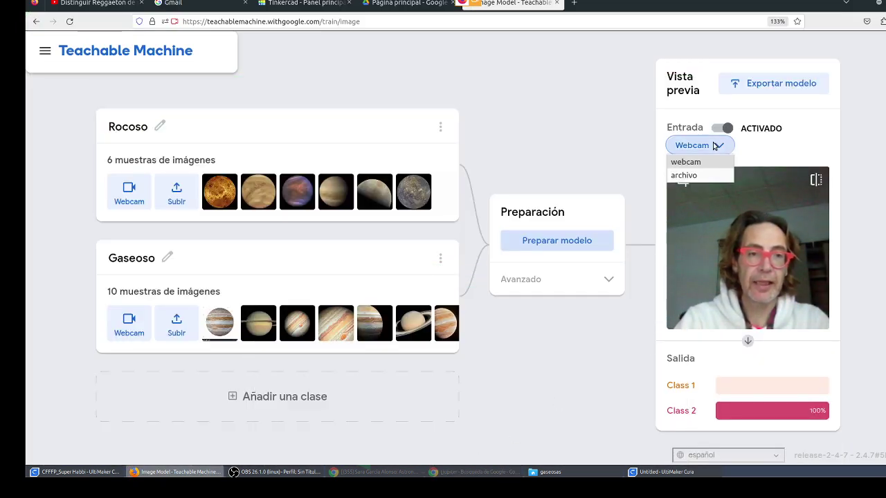
click(702, 175)
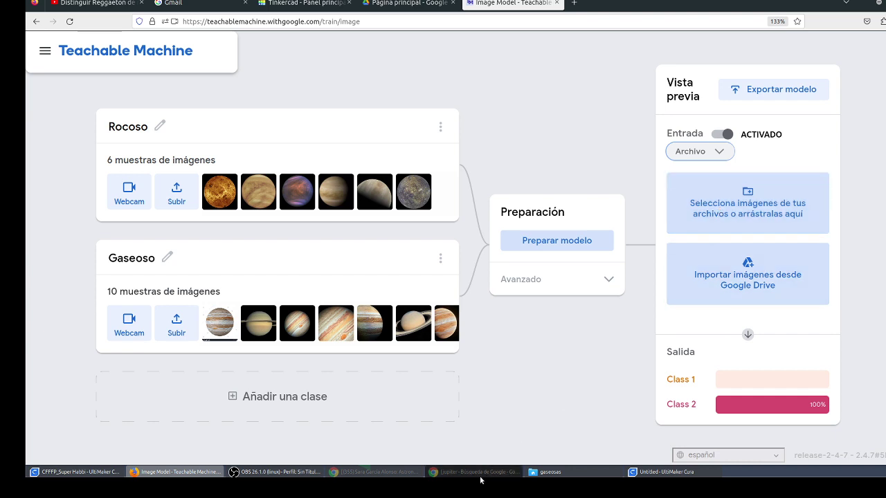
- Load images (1).jpeg from the planetas folder into the model preview and check its classification
click(545, 474)
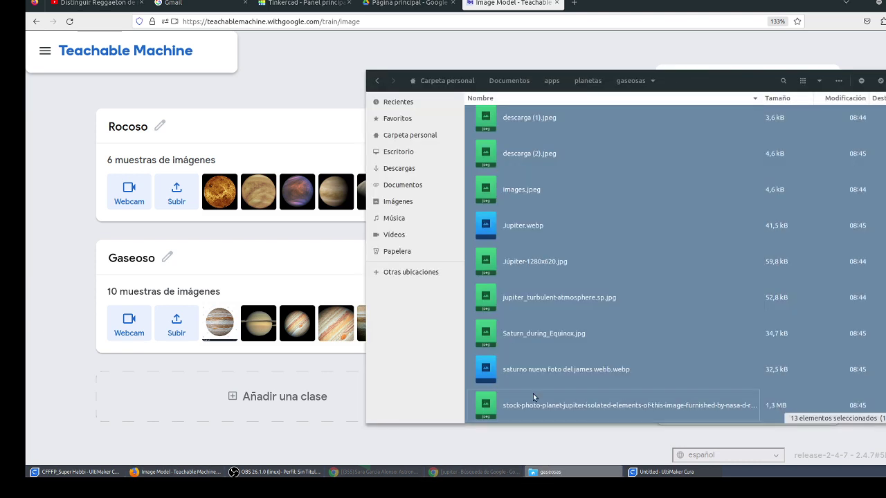
click(585, 82)
drag(691, 80, 393, 80)
click(220, 201)
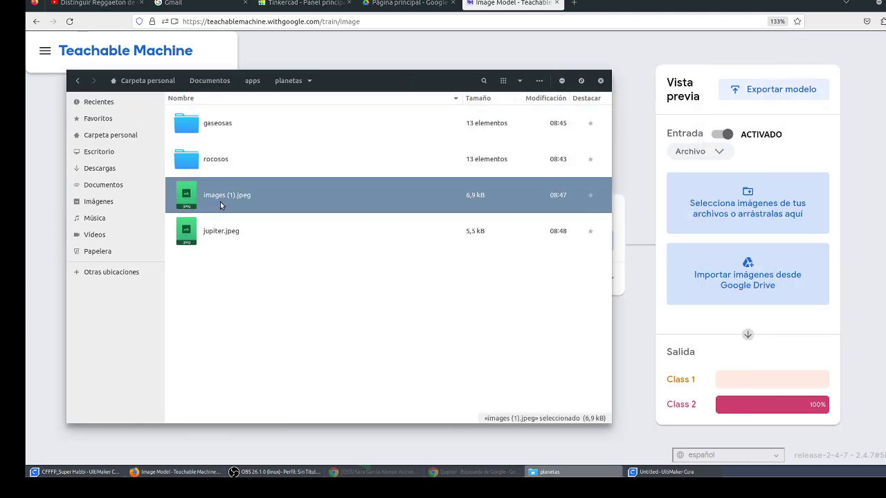
drag(220, 202, 754, 200)
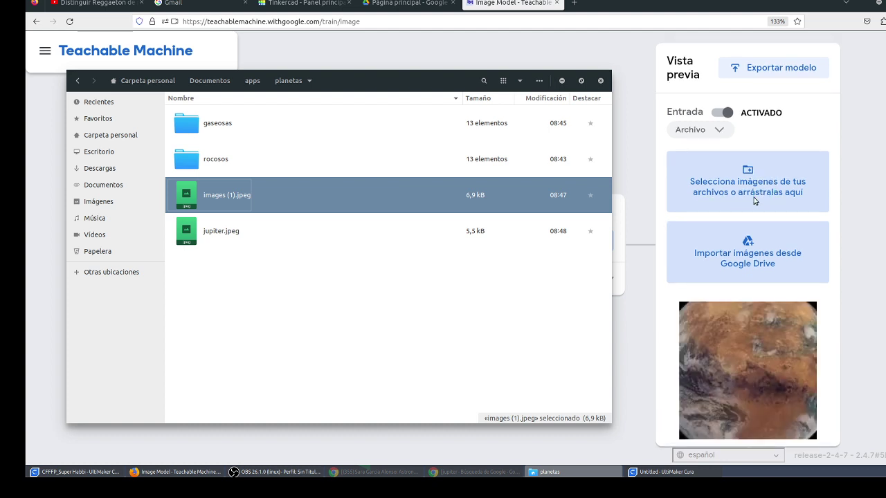
scroll(758, 277, down, 2)
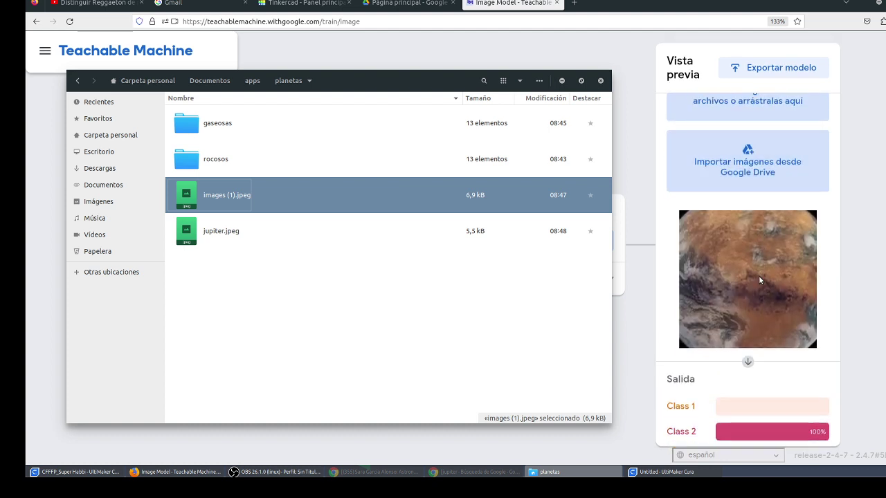
- Minimize the file manager and train the model with the Rocoso and Gaseoso image samples
click(561, 81)
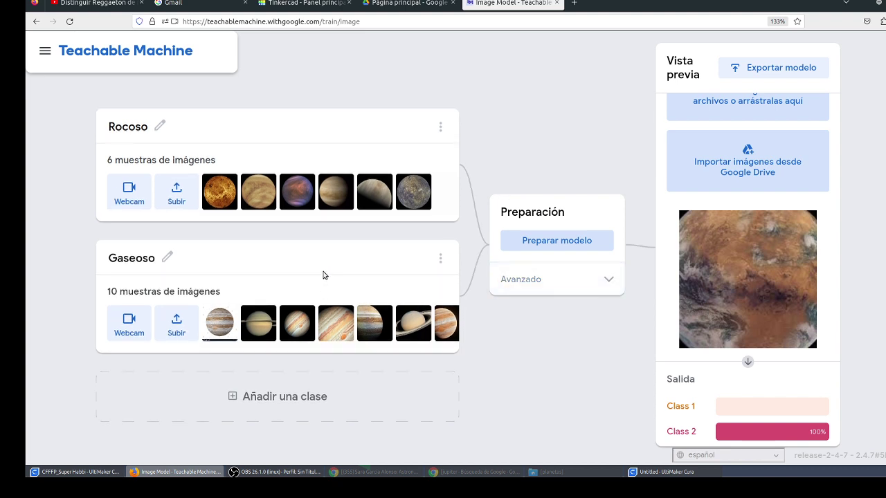
click(515, 241)
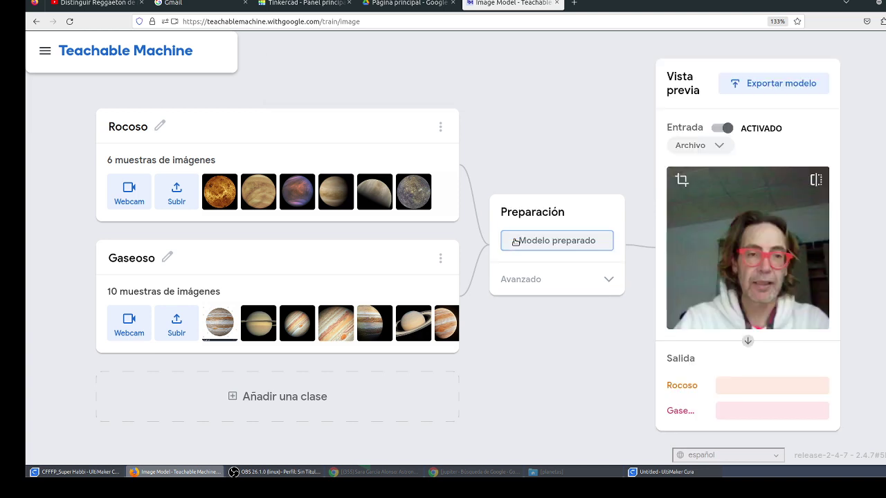
- Switch the preview's input source to webcam and back to archivo to bring up the file upload options
click(700, 151)
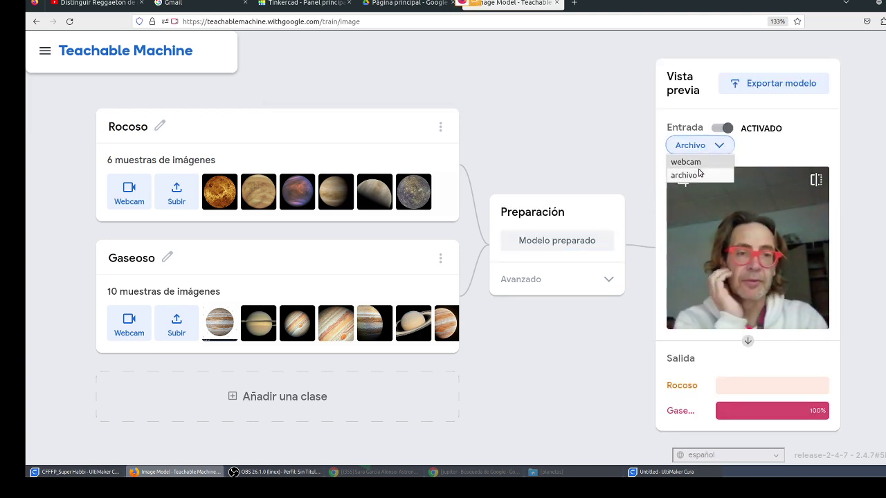
click(698, 171)
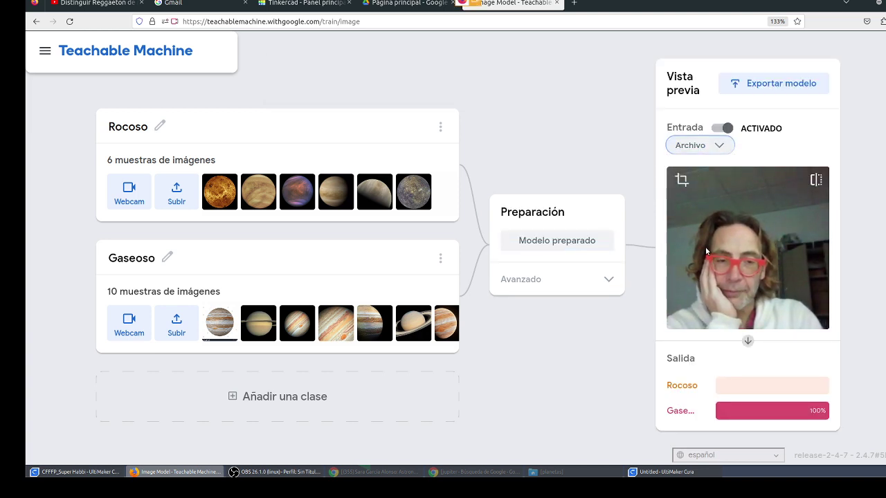
click(709, 148)
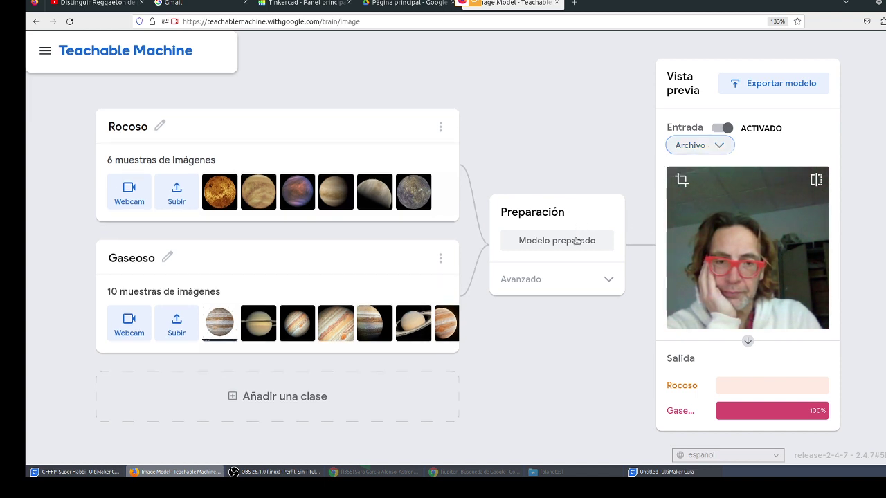
click(720, 129)
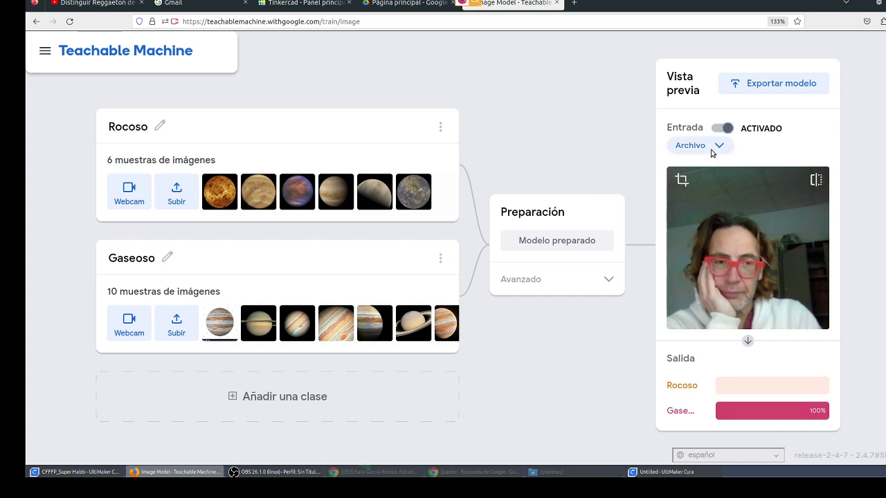
click(710, 146)
click(705, 163)
click(719, 146)
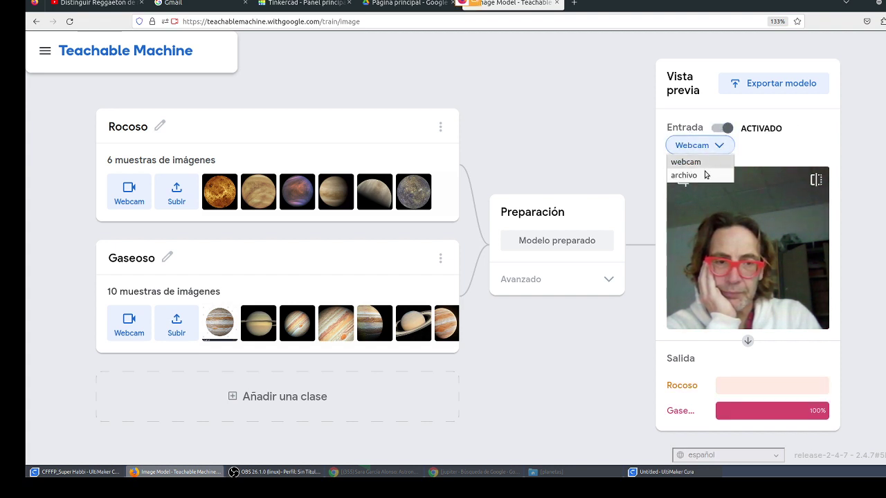
click(706, 174)
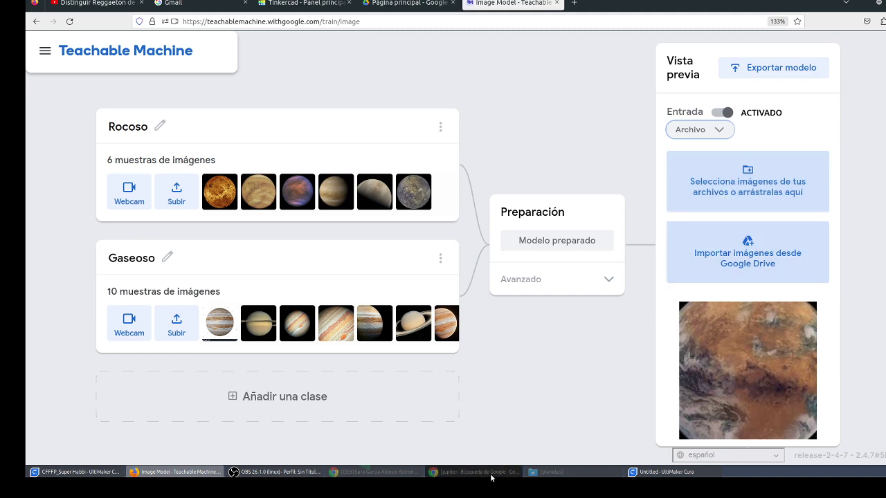
- Load images (1).jpeg from the planetas folder into the model preview and check how the trained model classifies it
click(578, 476)
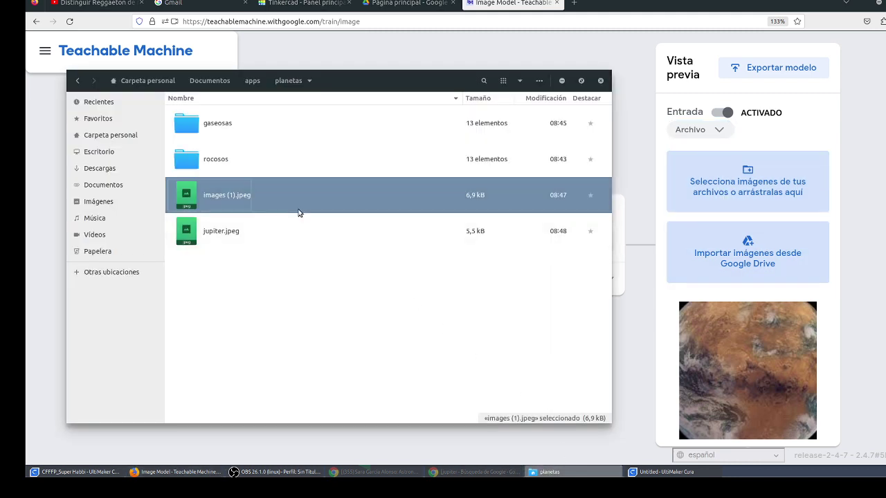
drag(302, 211, 744, 178)
click(649, 294)
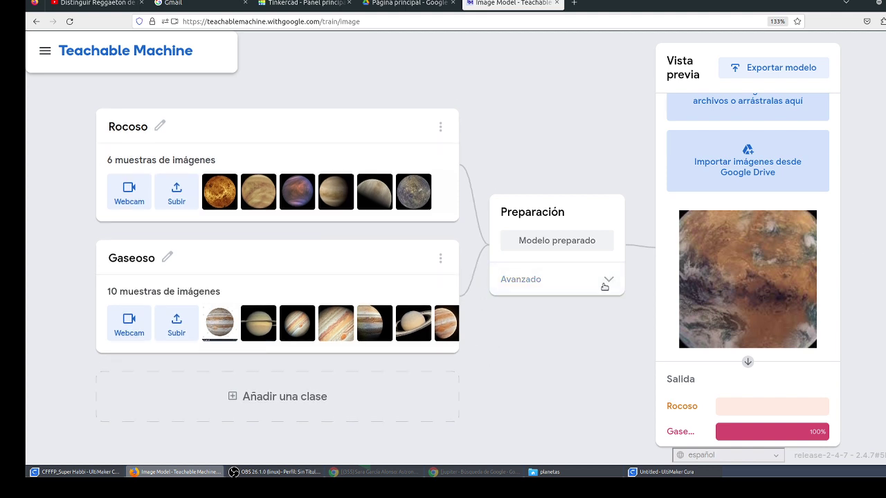
- Bring the planetas folder forward and load jupiter.jpeg into the model preview to check its classification
click(554, 472)
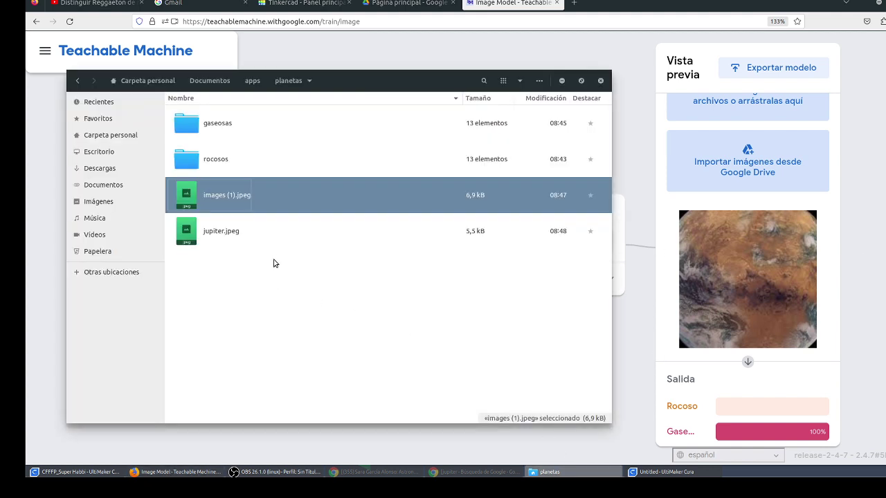
click(279, 239)
drag(228, 233, 769, 102)
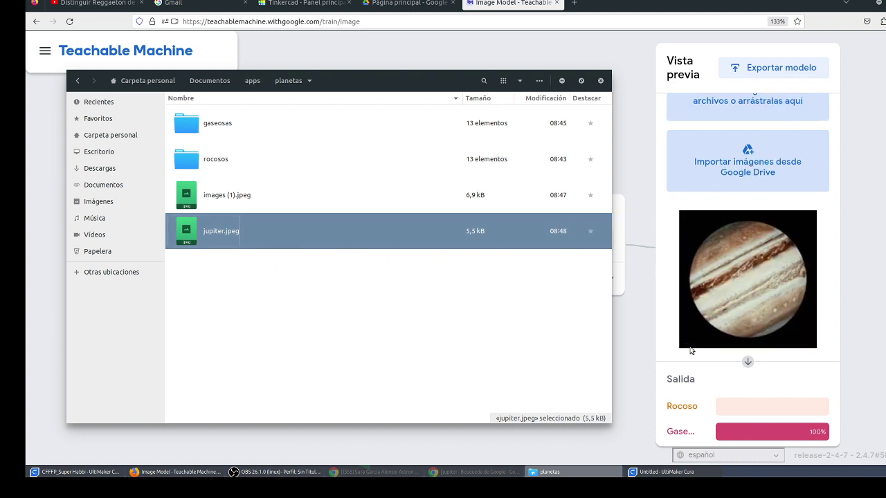
- Load images (1).jpeg into the model preview again in place of the Jupiter image and recheck its classification
scroll(691, 350, up, 3)
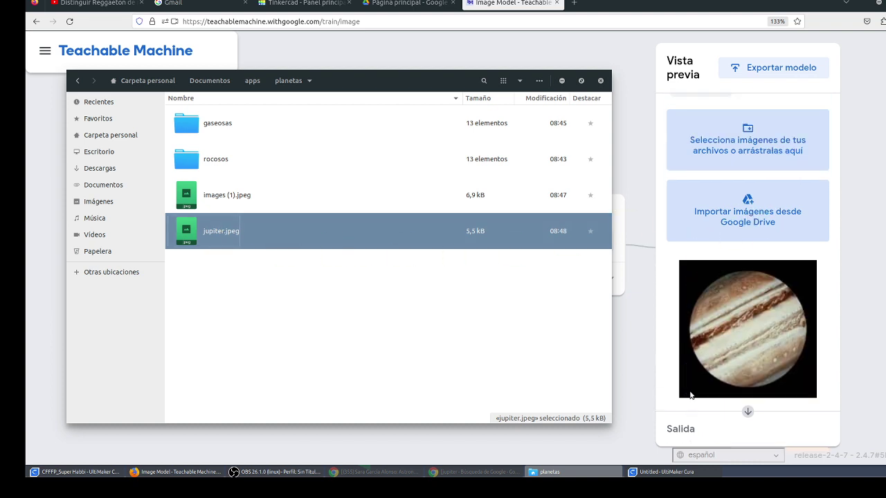
click(298, 201)
drag(297, 201, 747, 175)
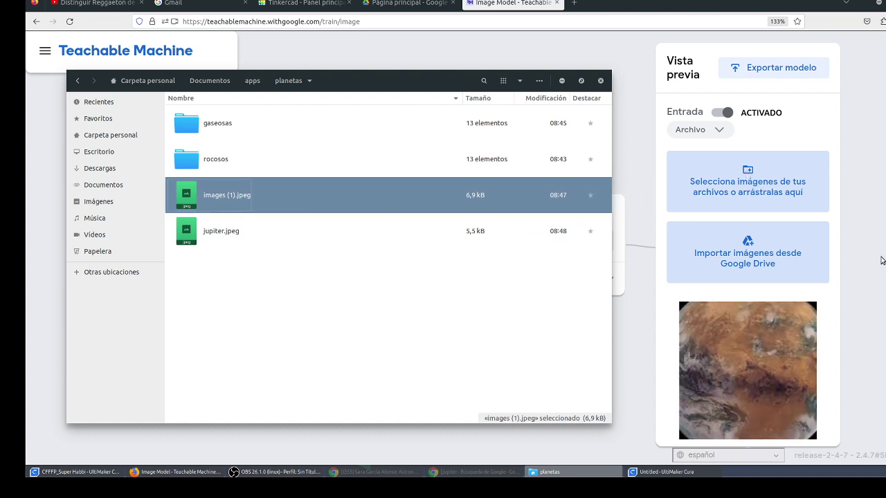
scroll(836, 286, down, 3)
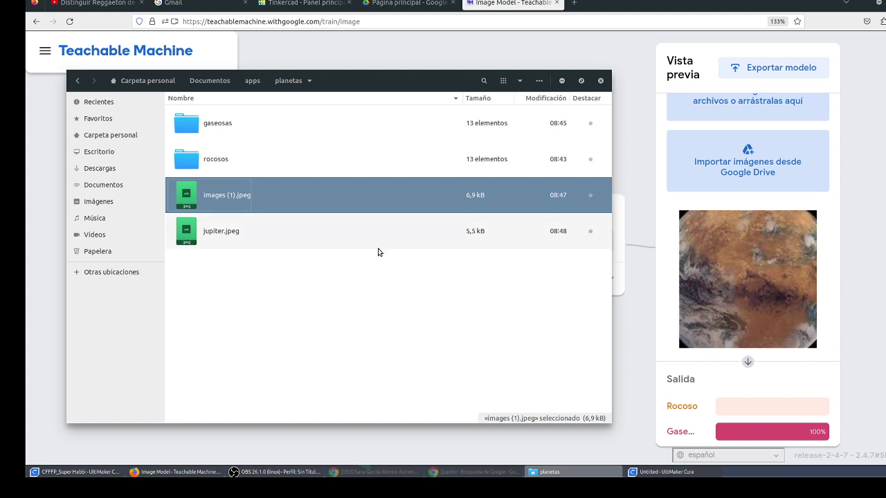
double_click(268, 157)
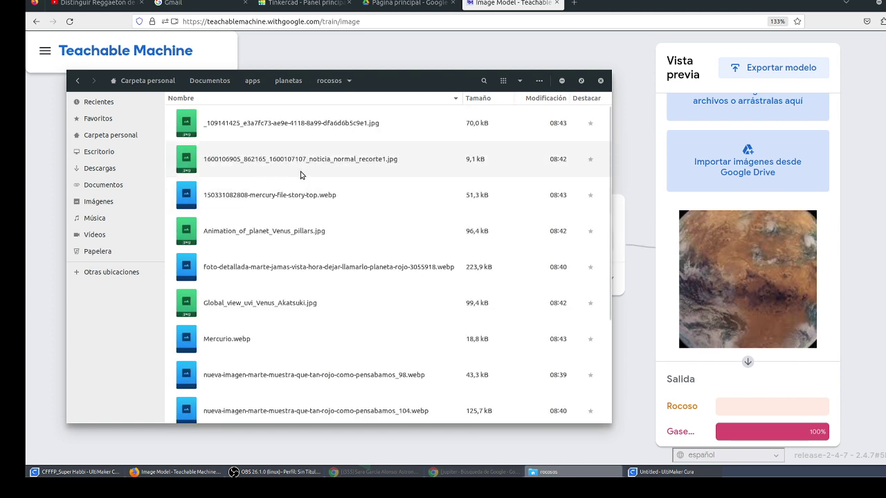
drag(308, 168, 729, 111)
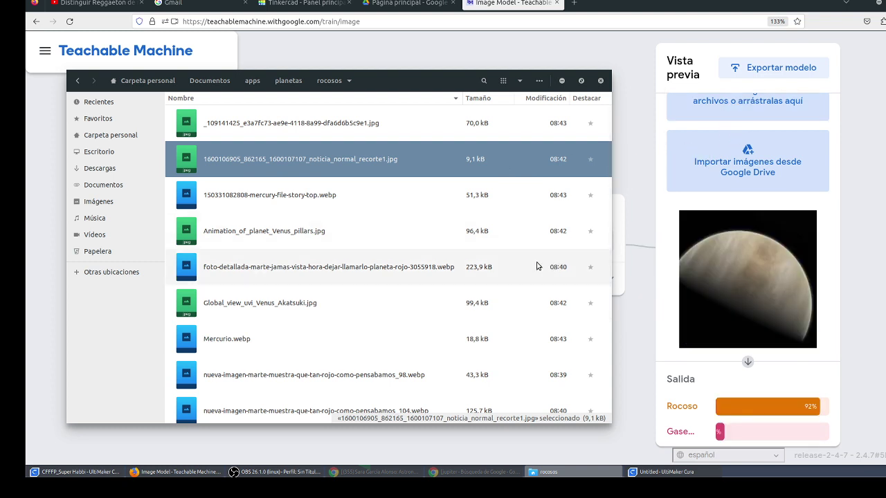
click(42, 306)
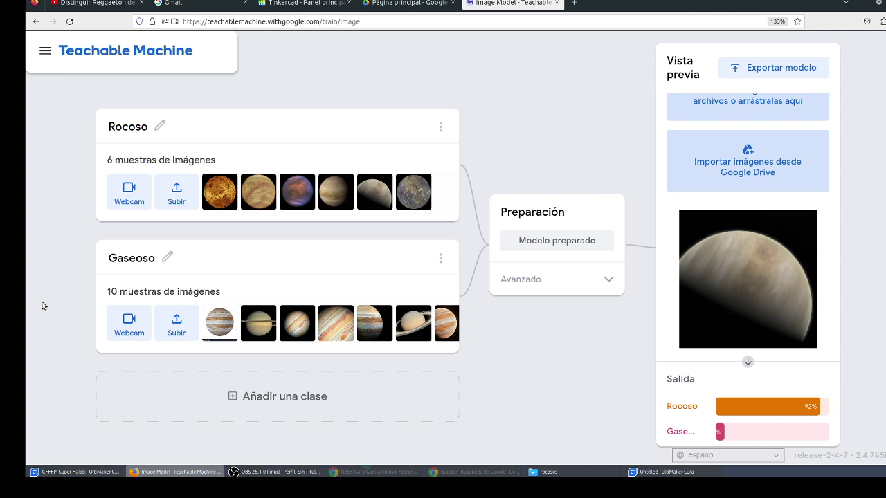
- Search Google for "luna" in a new browser tab and show the image results
click(575, 3)
click(550, 27)
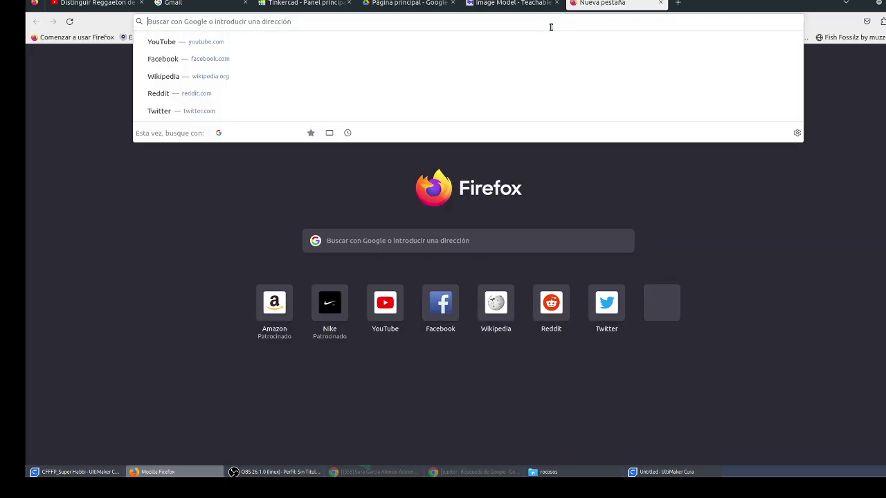
click(550, 59)
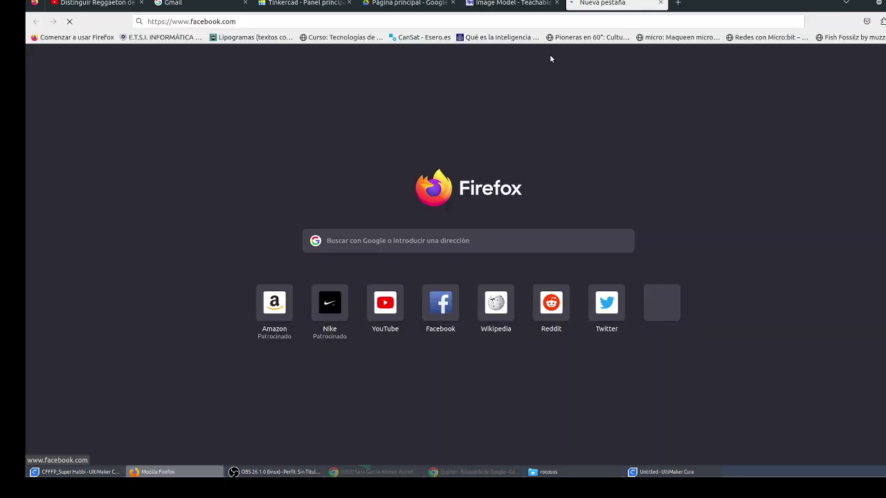
click(544, 21)
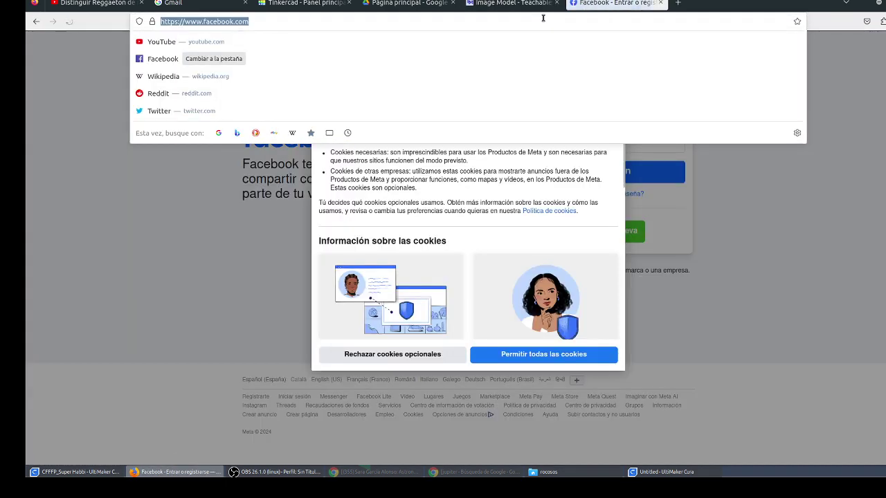
text(luna)
key(Return)
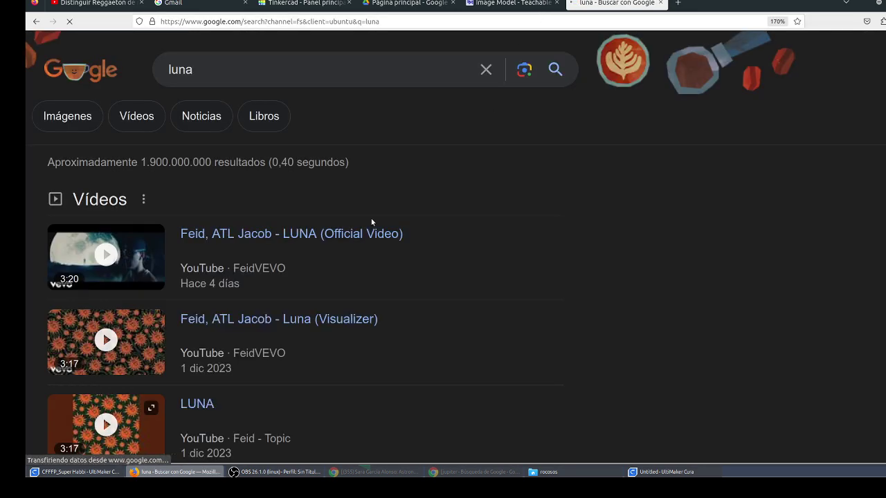
click(69, 128)
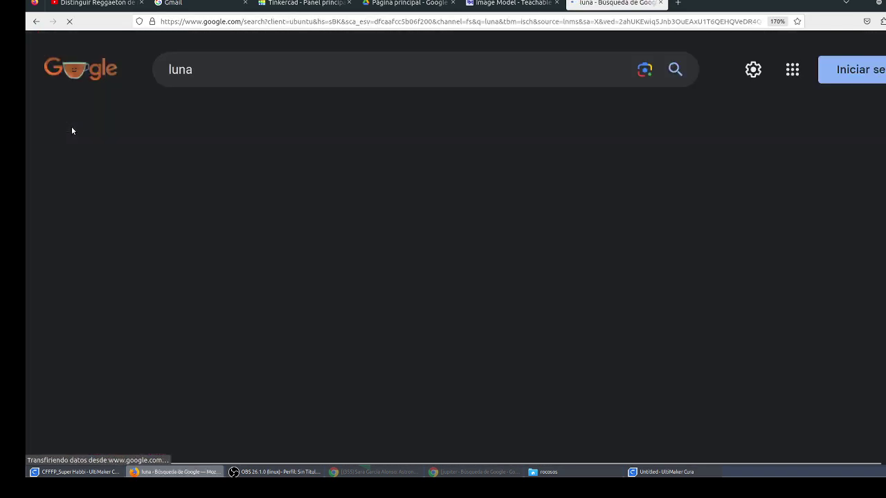
- Open the Etsy full moon poster and save its image as il_794xN.4512406921_osqy.avif in Documentos/apps/planetas
click(201, 332)
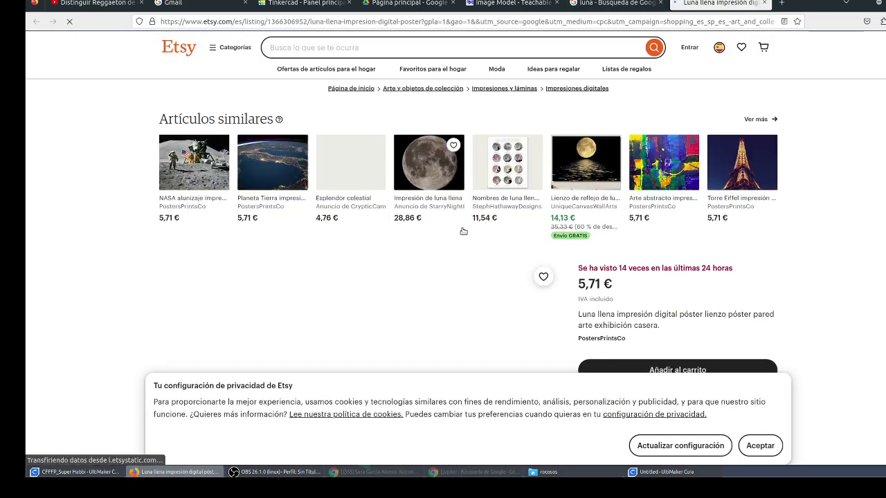
scroll(444, 221, down, 3)
right_click(400, 230)
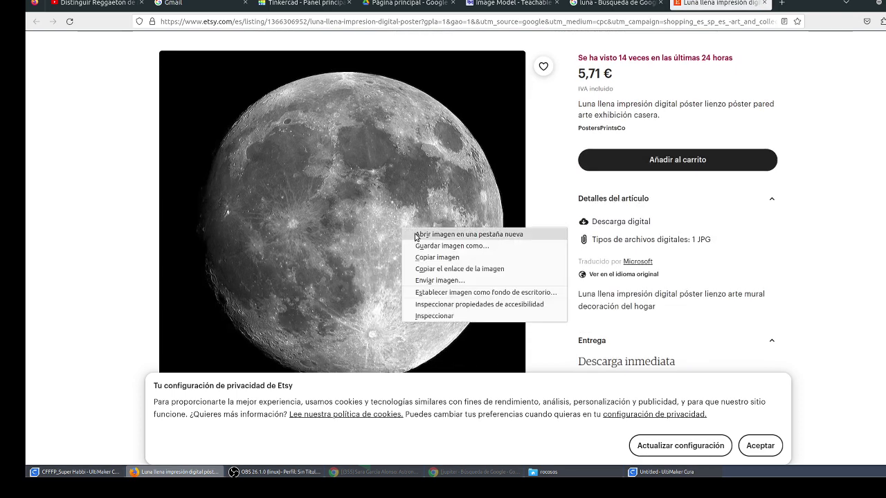
click(428, 247)
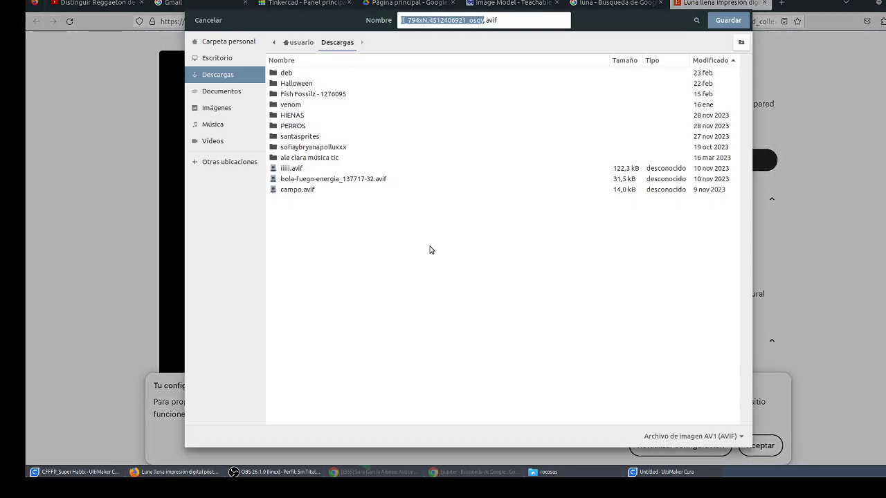
click(221, 91)
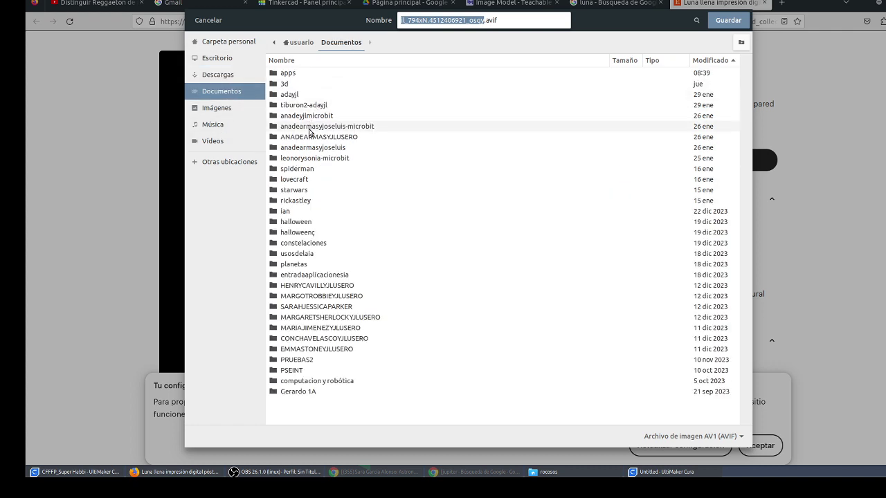
double_click(304, 75)
double_click(309, 72)
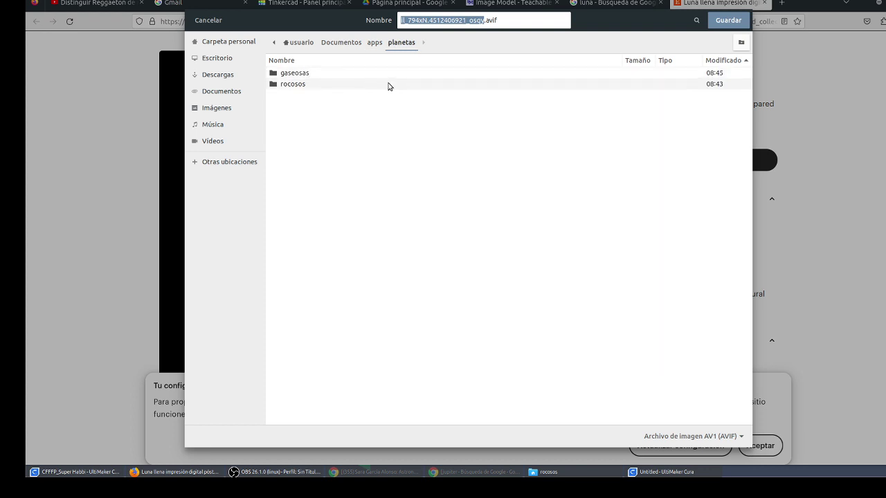
click(711, 21)
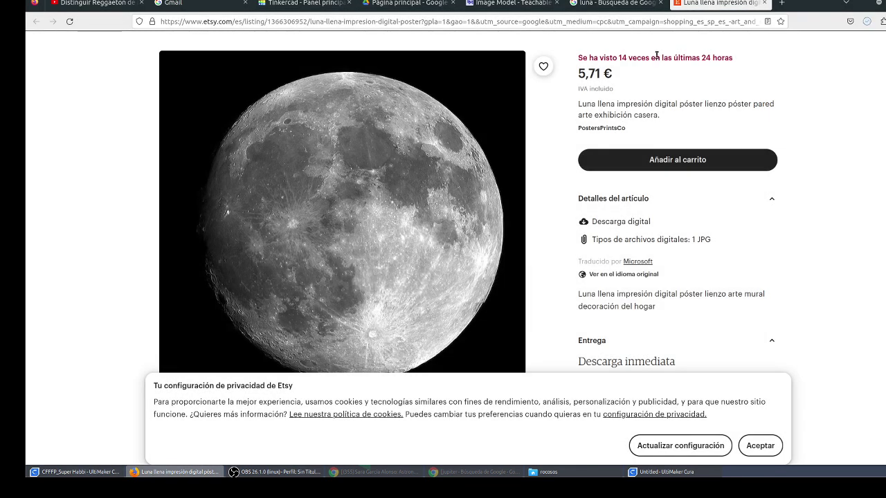
- Return to Teachable Machine and try to load il_794xN.4512406921_osqy.avif from the planetas folder into the model preview
click(509, 4)
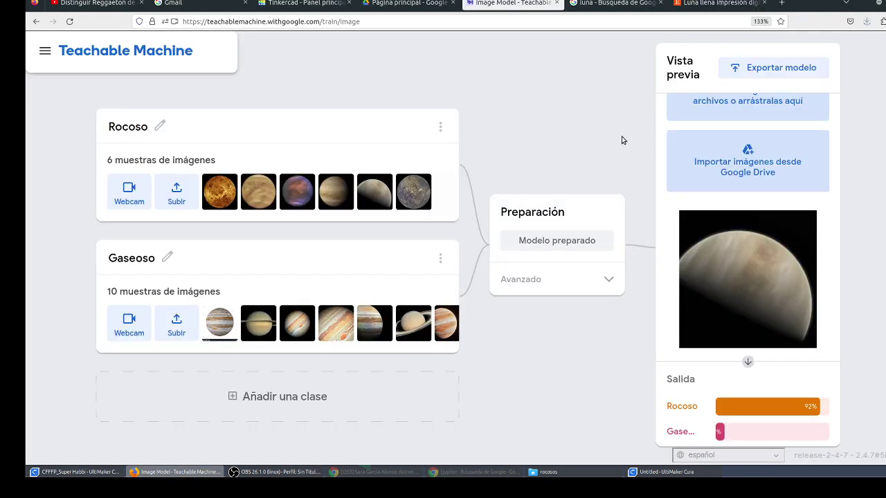
click(543, 472)
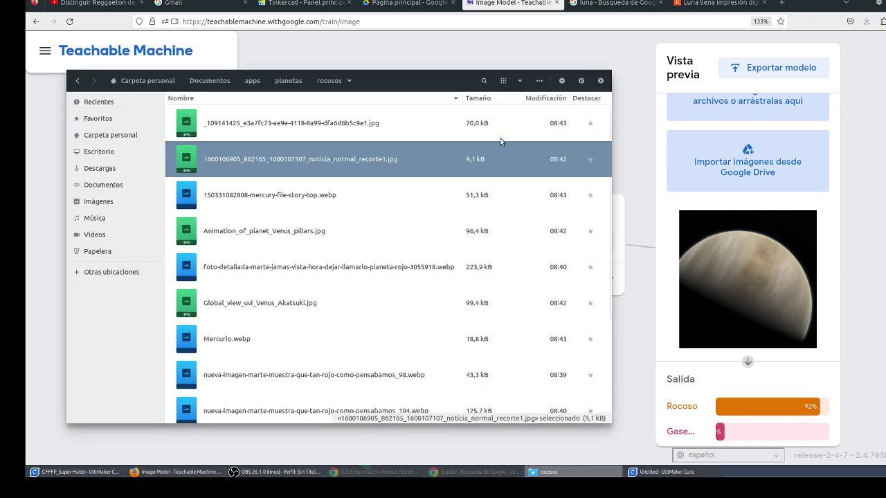
click(288, 80)
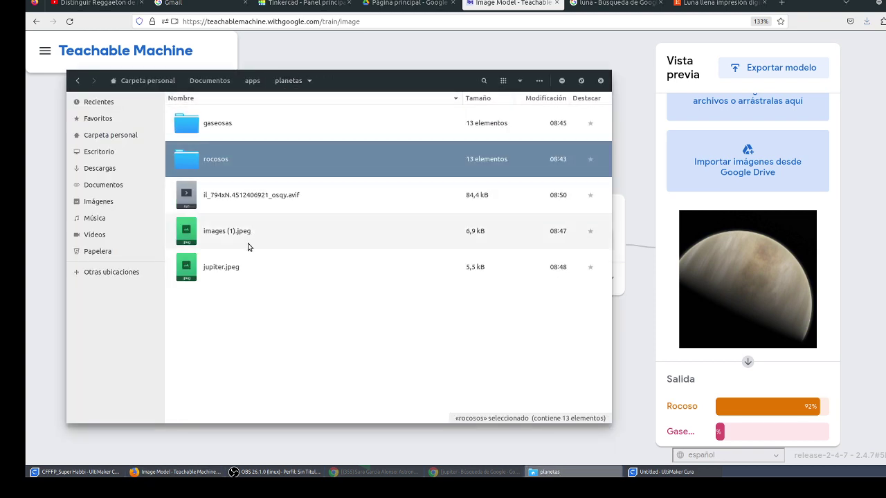
click(233, 201)
drag(233, 201, 744, 112)
- Save the second Wikipedia full moon image from the Google "luna" results as Moon_from_the_south.jpg in the planetas folder
key(ctrl+Tab)
key(ctrl+Tab)
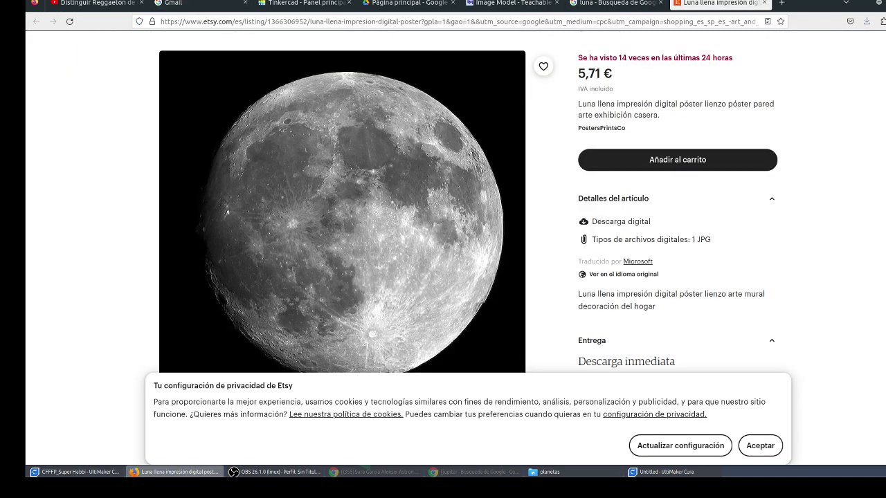
key(ctrl+shift+Tab)
scroll(475, 227, down, 6)
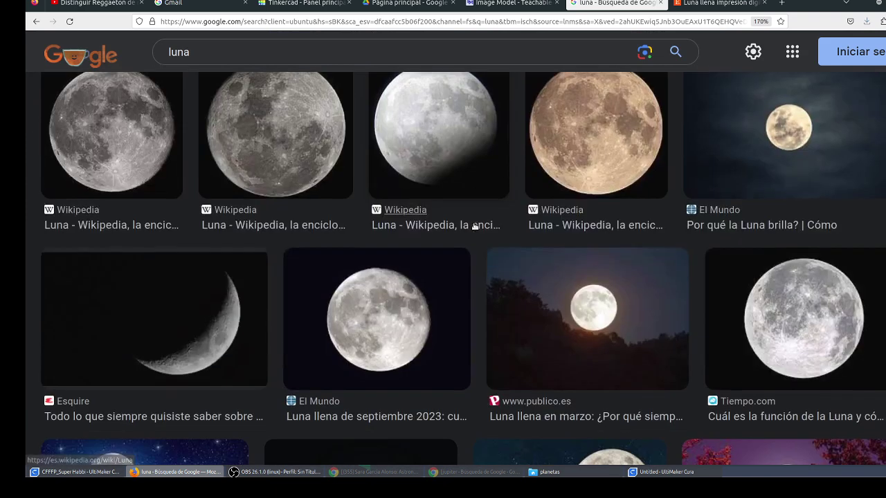
click(287, 183)
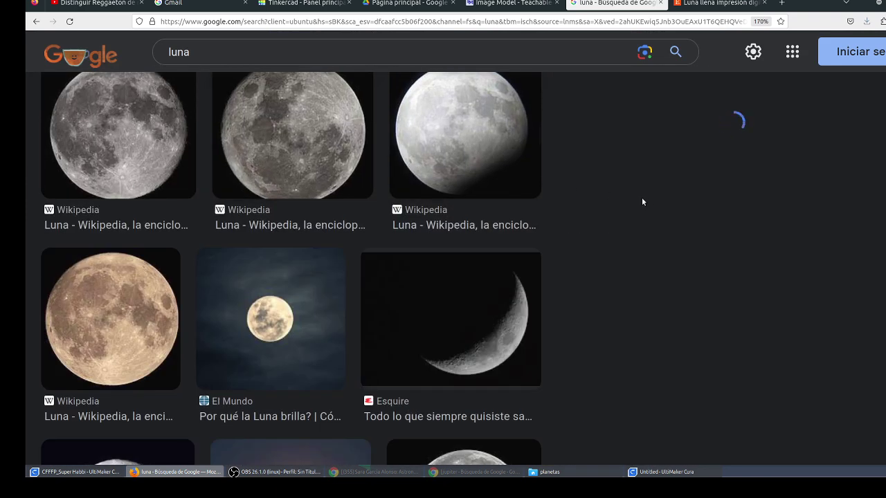
right_click(716, 207)
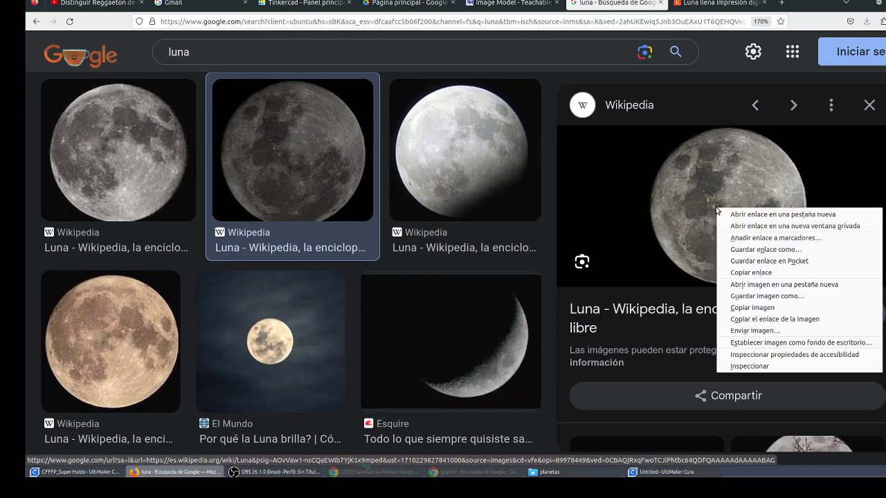
click(735, 296)
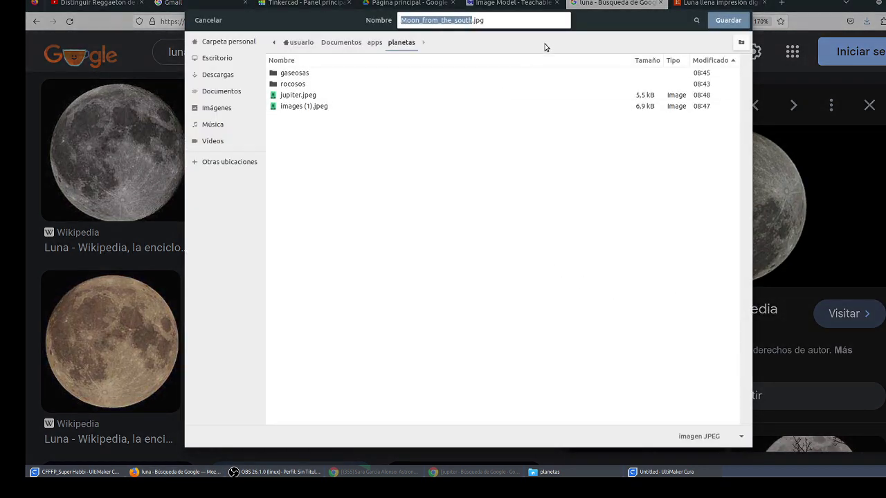
click(722, 23)
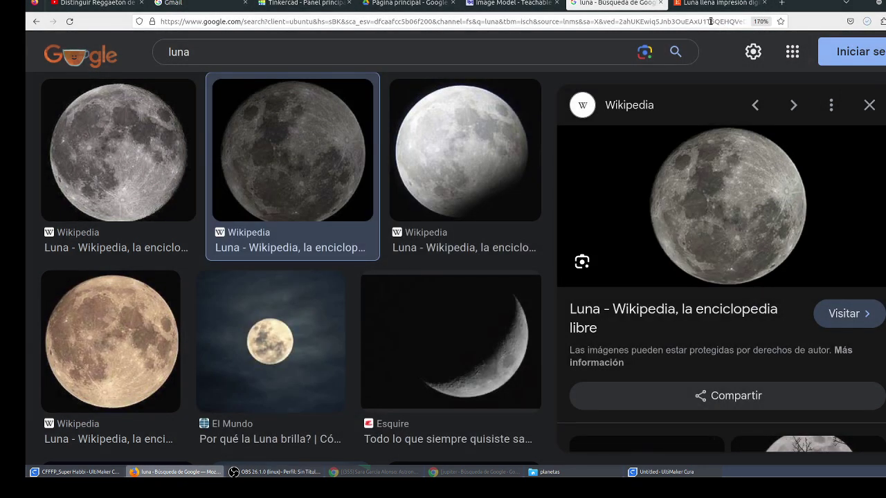
click(440, 473)
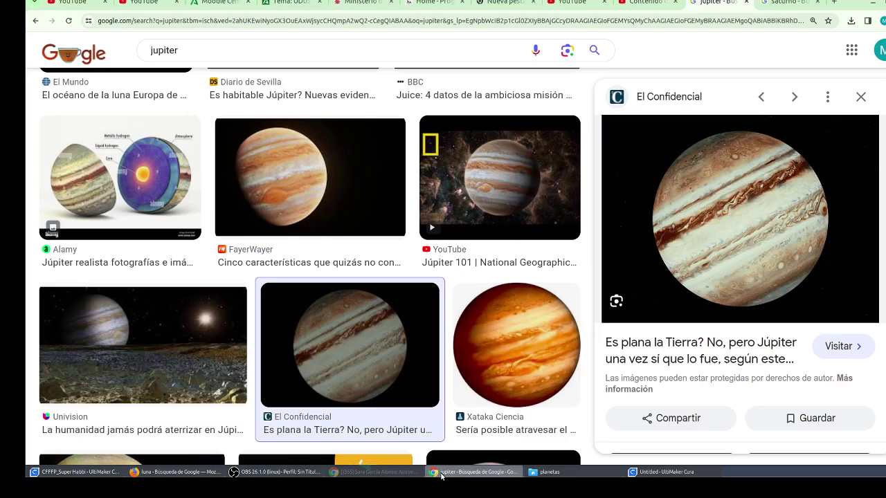
click(440, 475)
click(375, 473)
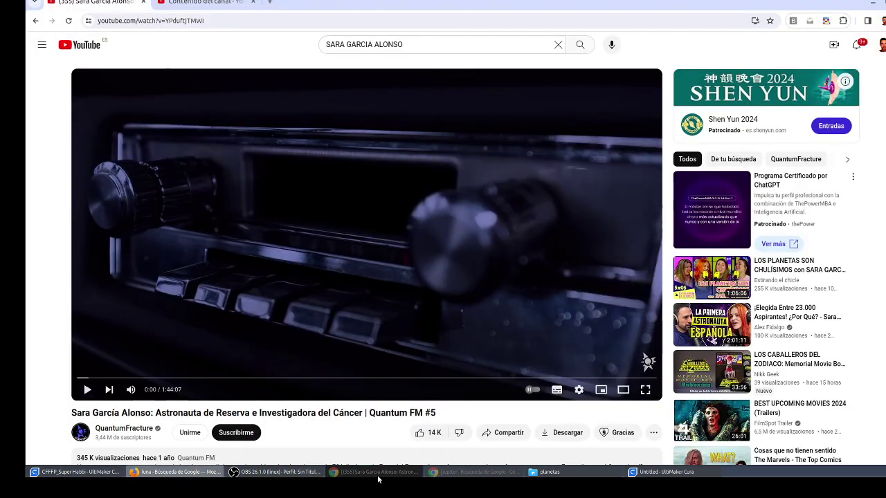
click(378, 475)
click(378, 474)
click(440, 474)
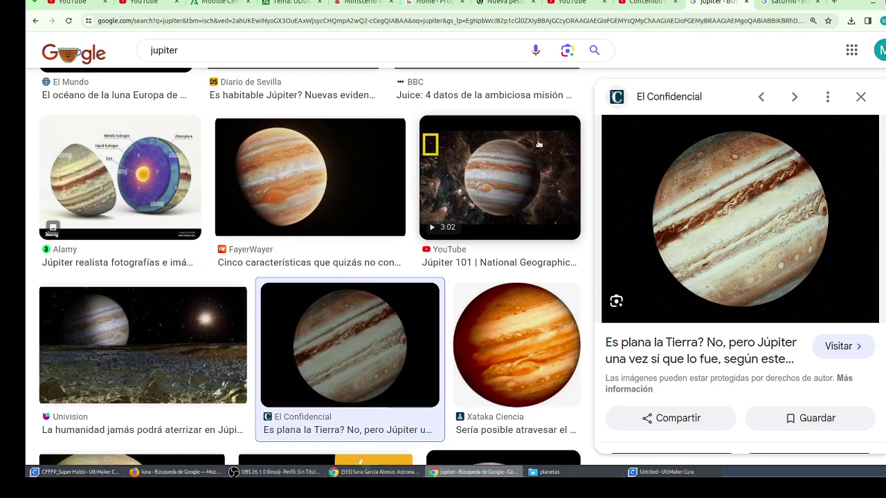
click(430, 3)
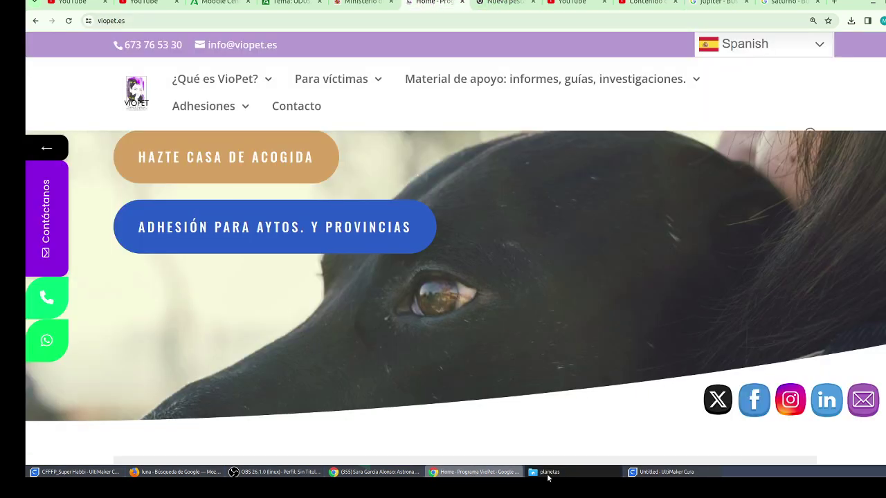
- Return to the Teachable Machine page and test the model with Moon_from_the_south.jpg from the planetas folder
click(187, 474)
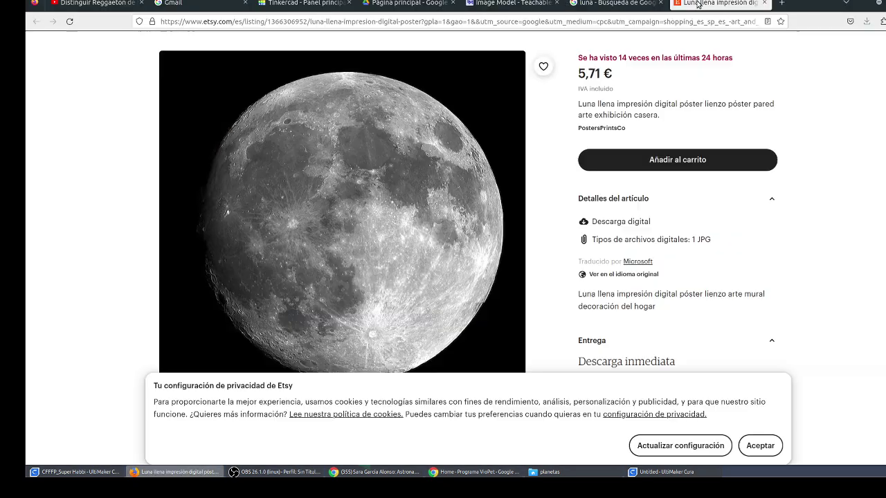
click(699, 5)
click(489, 9)
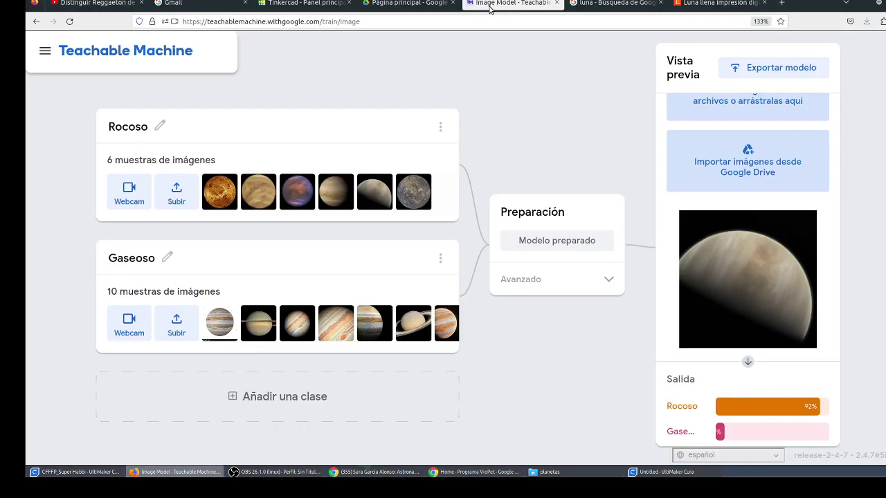
click(540, 472)
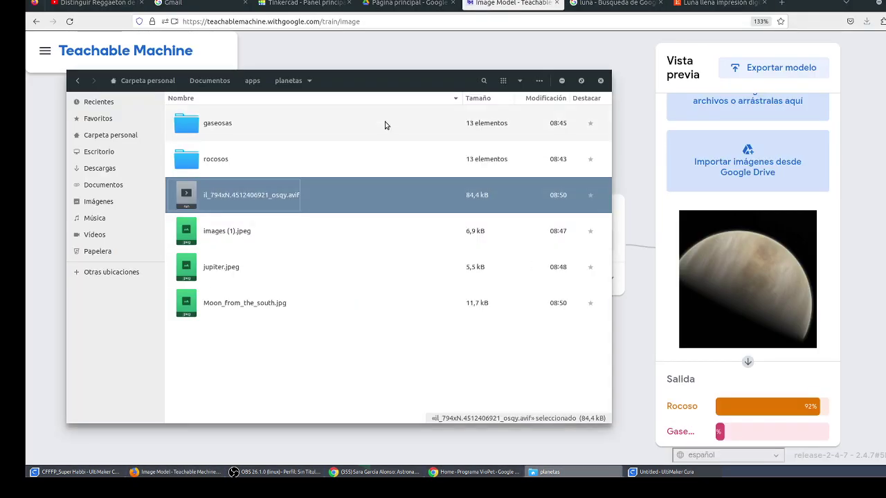
drag(243, 305, 701, 104)
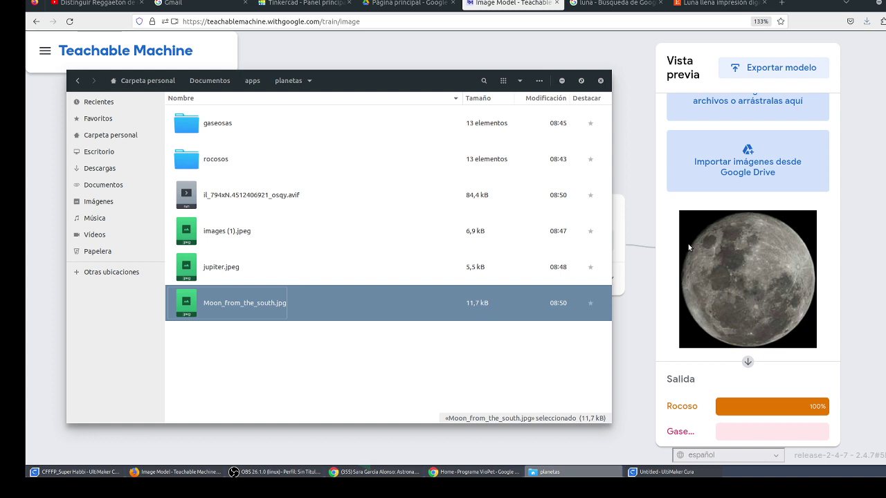
click(251, 80)
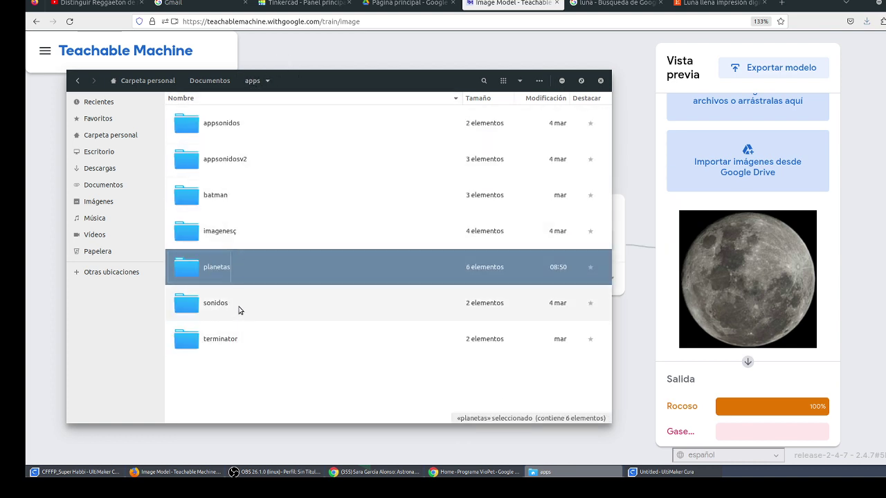
double_click(243, 203)
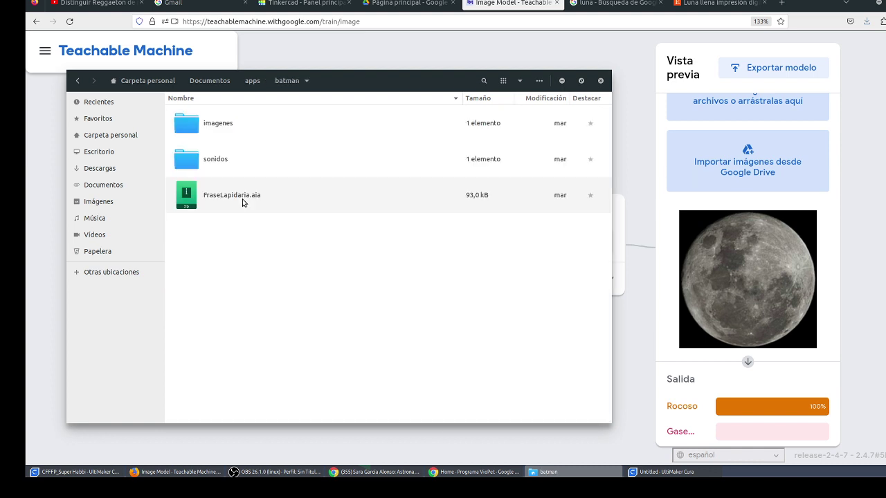
click(254, 87)
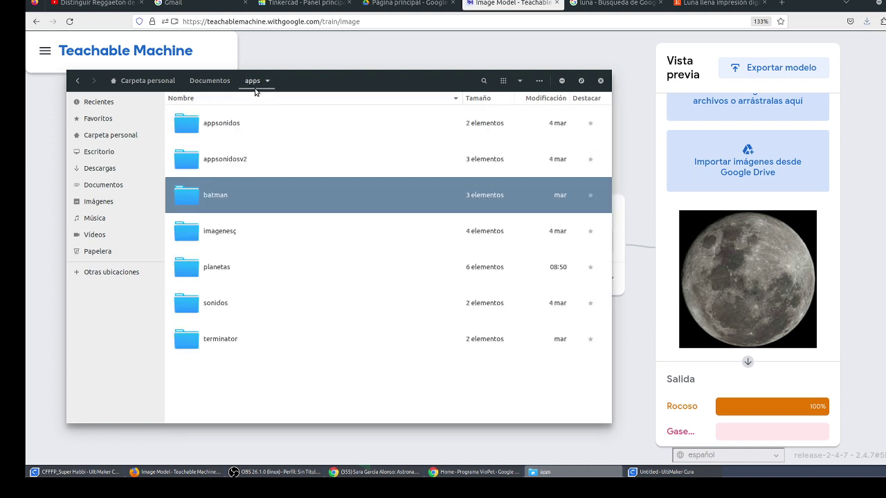
click(210, 80)
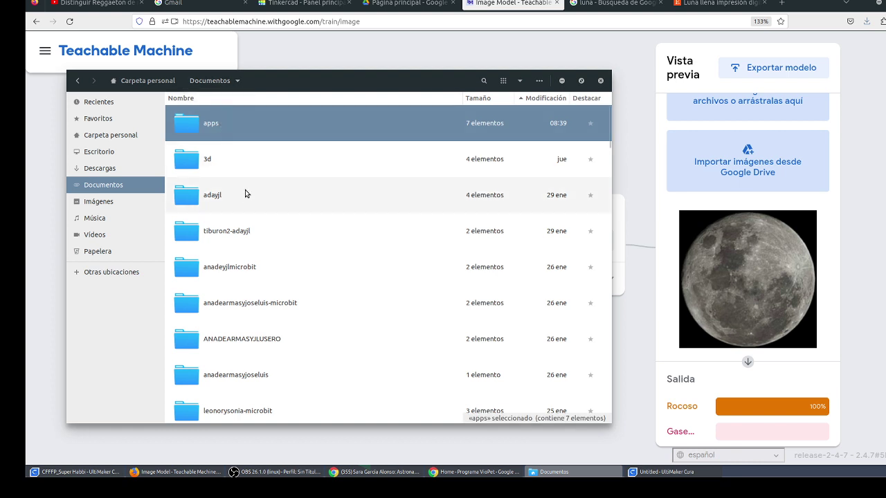
scroll(245, 200, down, 1)
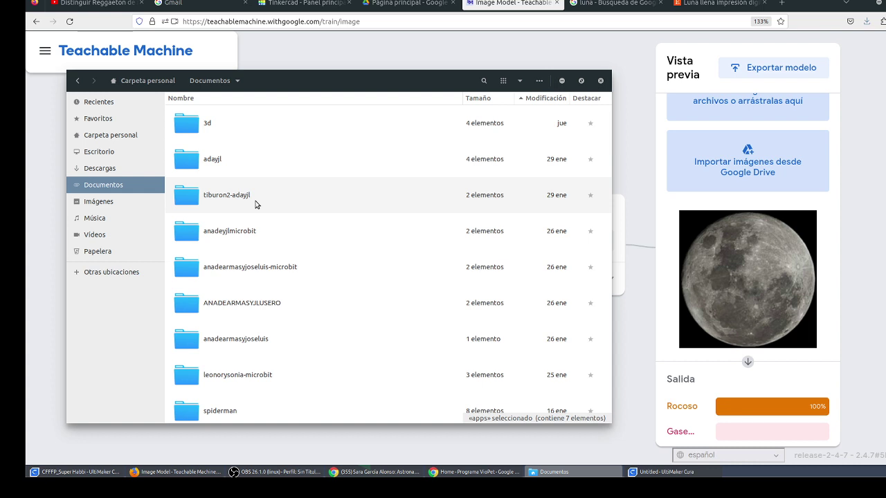
scroll(255, 205, down, 6)
scroll(255, 205, up, 7)
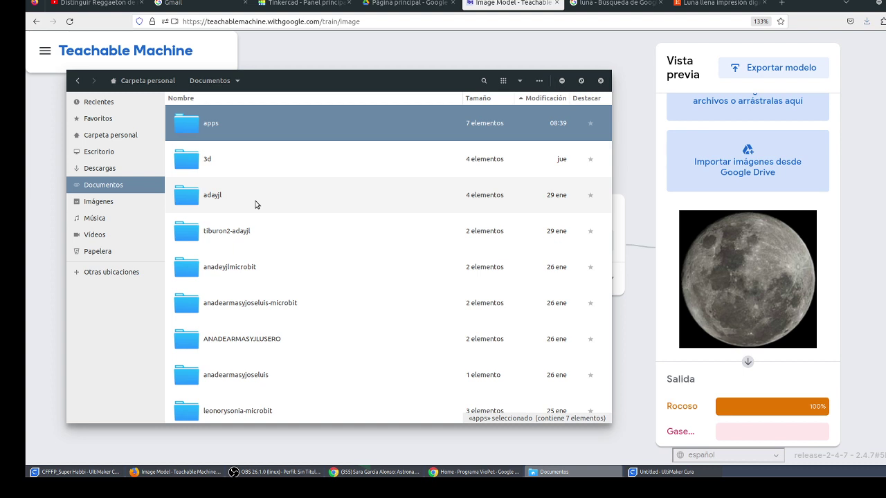
- Compress the planetas folder in Documentos/apps into a .zip archive named planetas
double_click(267, 135)
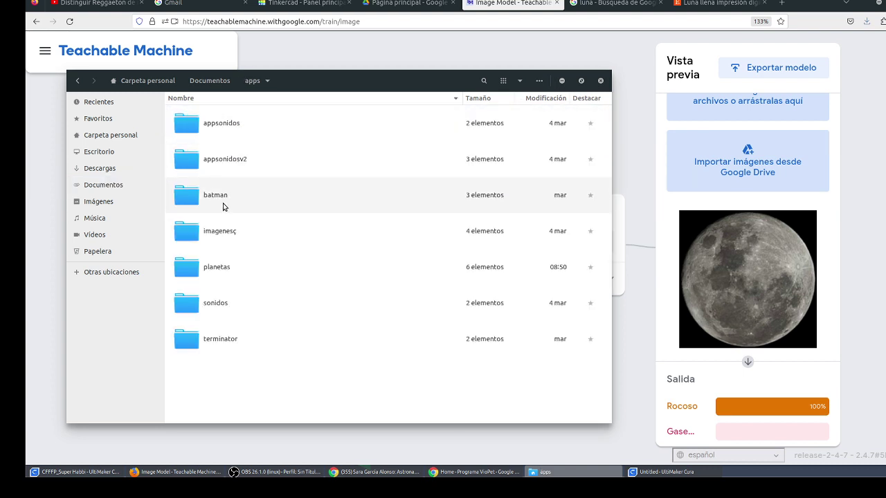
right_click(222, 268)
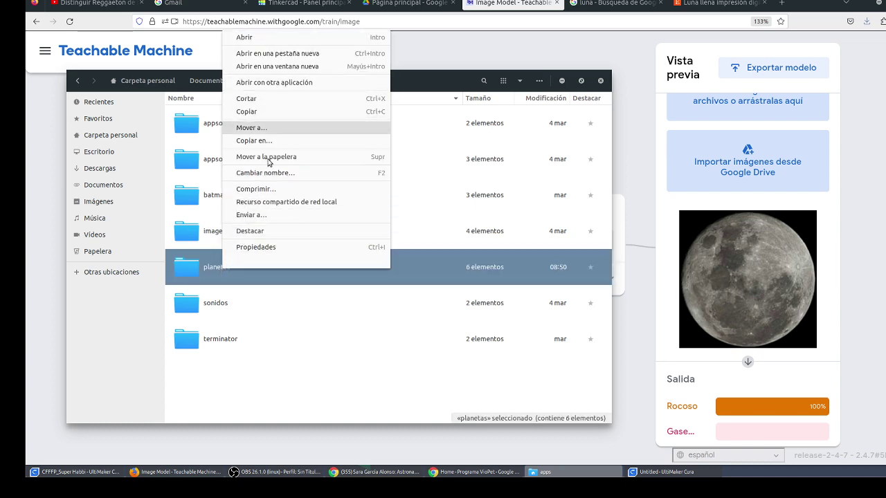
click(265, 189)
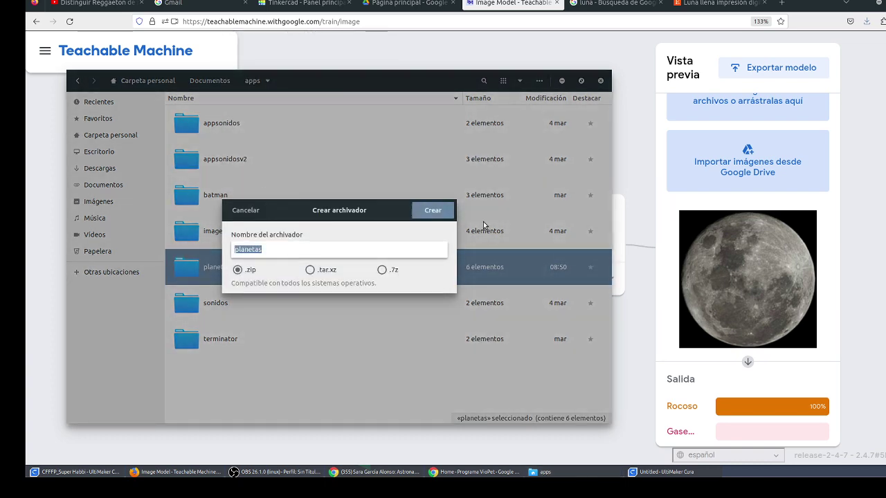
click(433, 211)
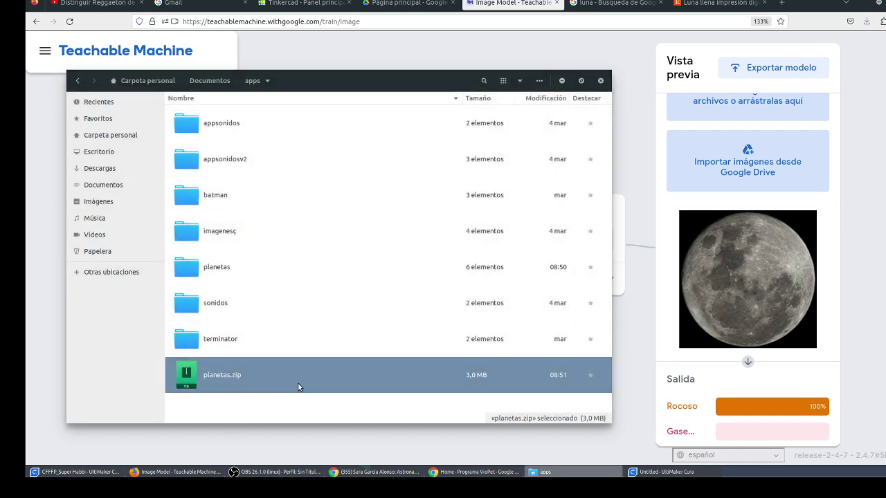
right_click(243, 365)
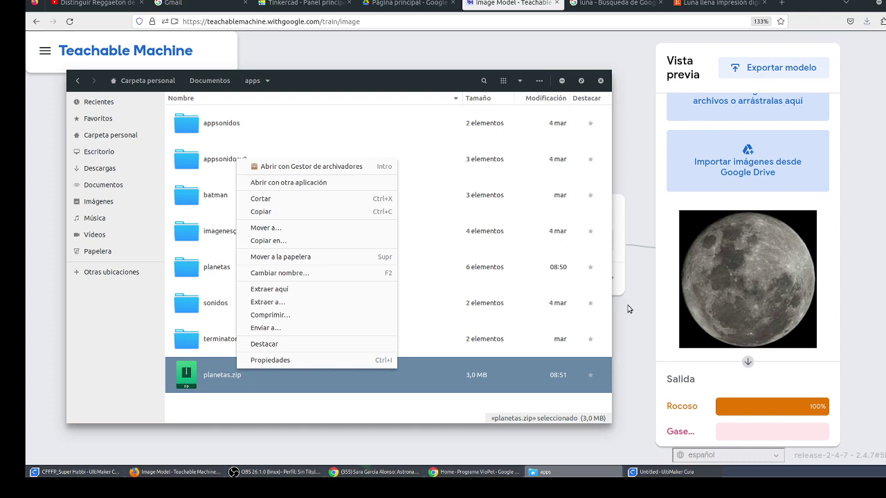
key(Escape)
click(277, 472)
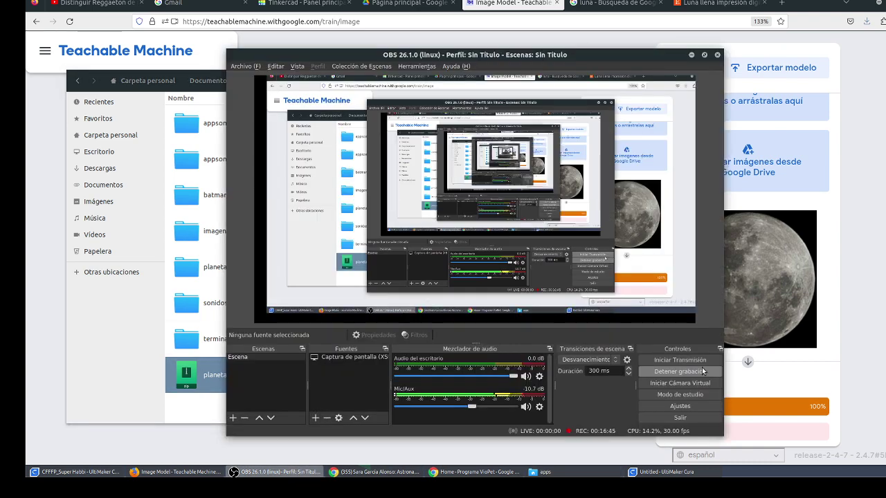